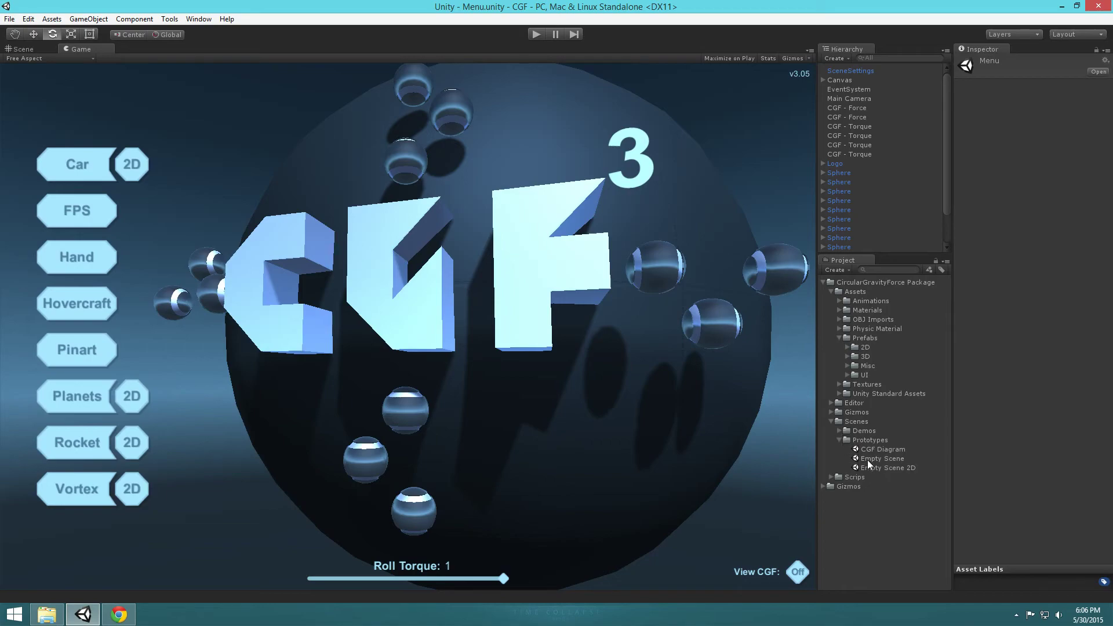
- Open the Empty Scene prototype and display its empty floor area in the Scene view
double_click(888, 460)
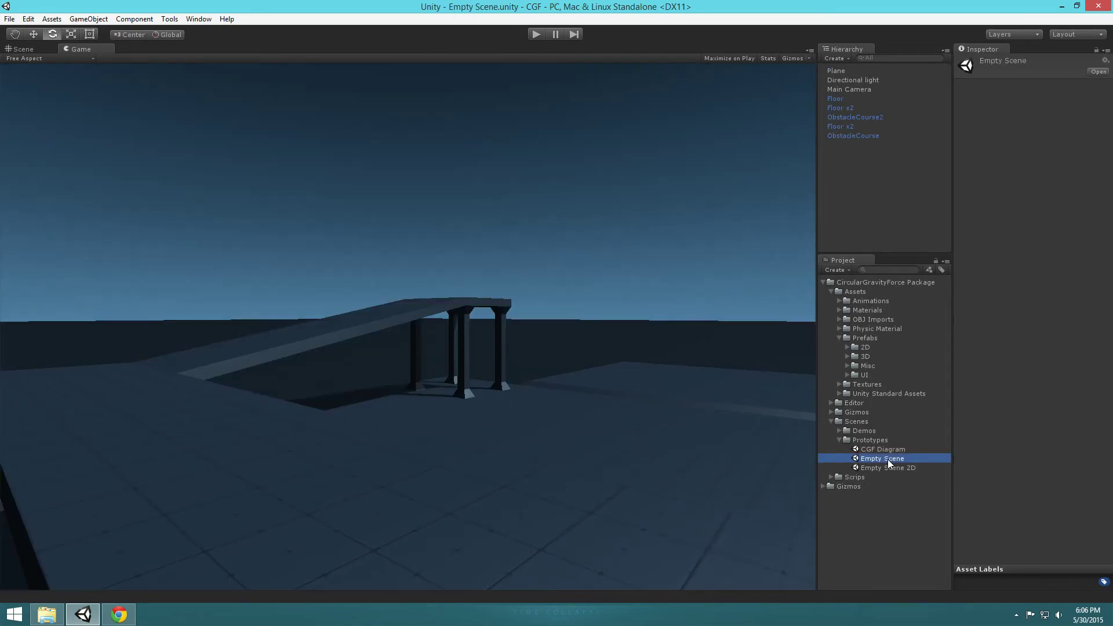
click(26, 49)
alt+drag(496, 236, 500, 233)
key(e)
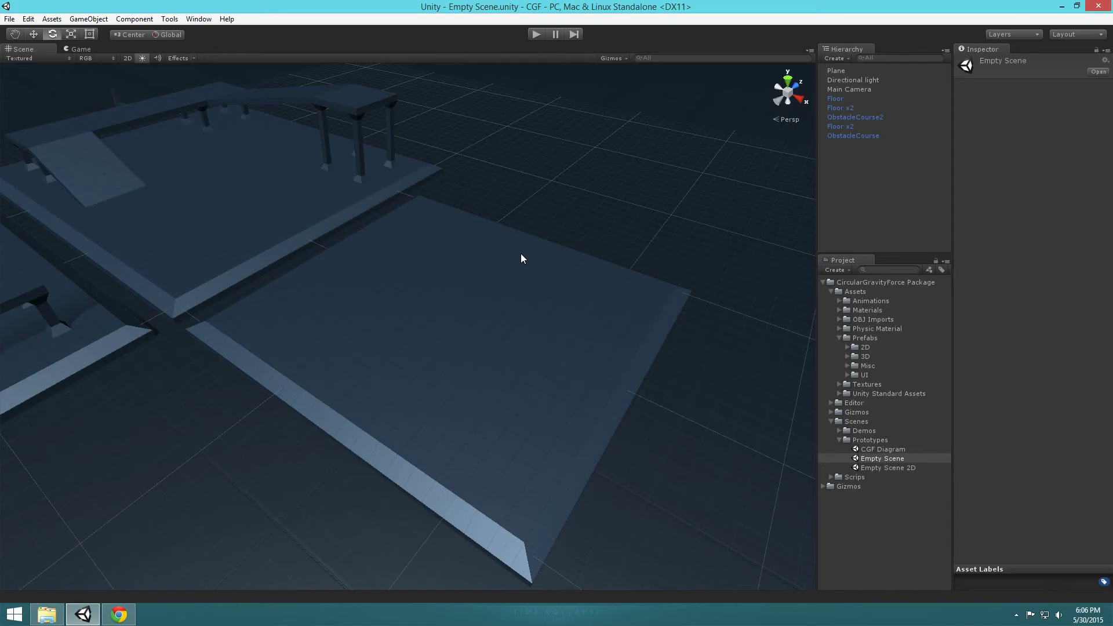
- Create a 3D sphere-shaped CGF with size 5 and force power 10 using the CGF 3 Wizard
click(169, 19)
mouse_move(184, 36)
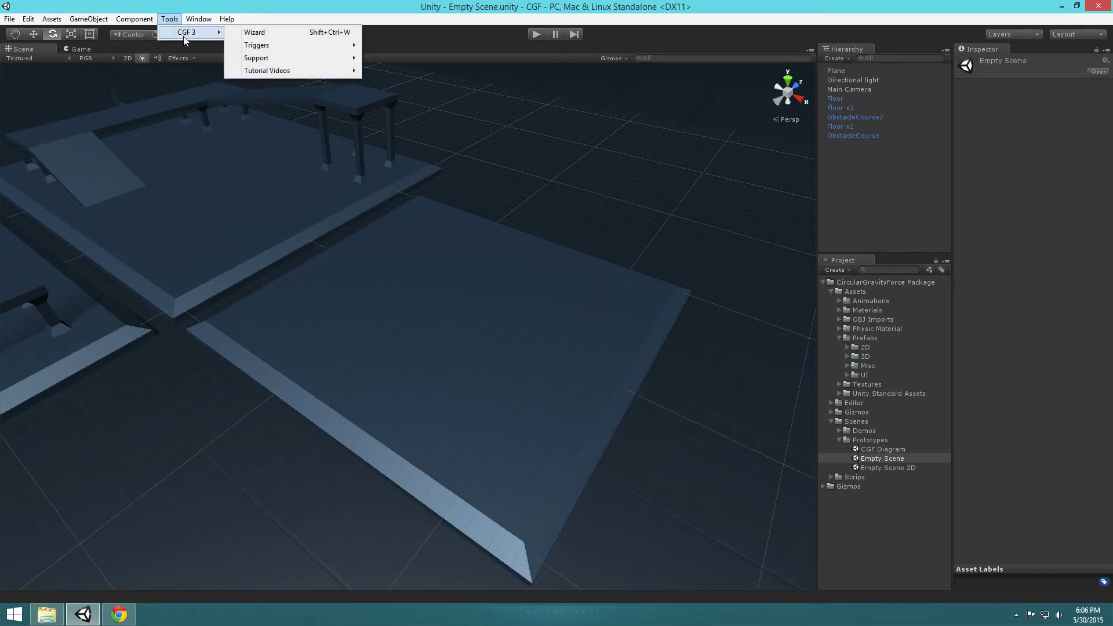
click(270, 33)
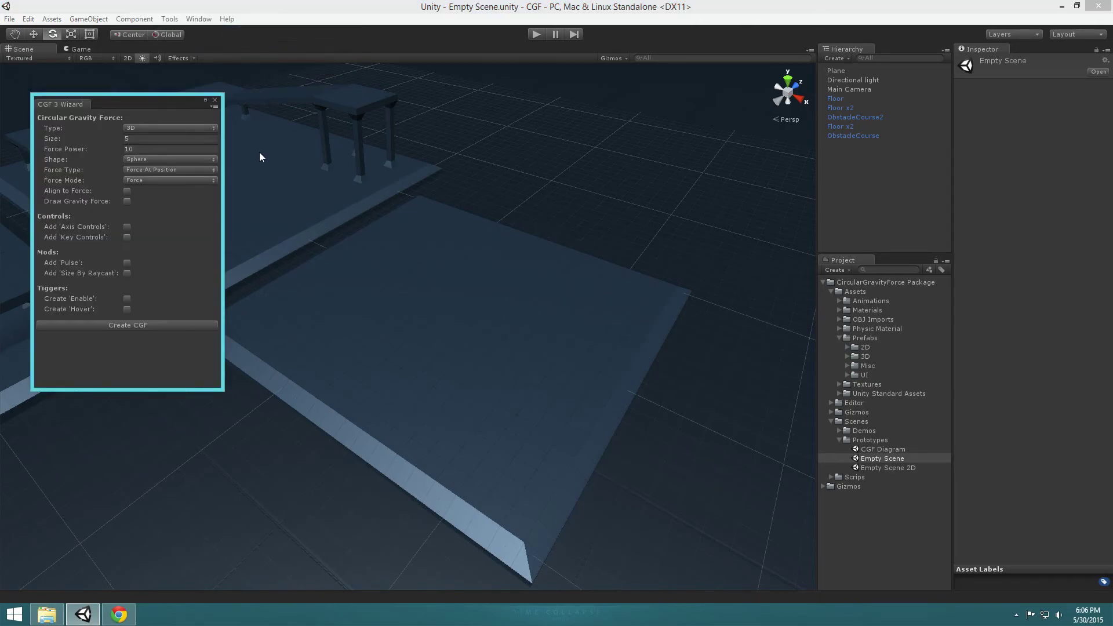
click(167, 326)
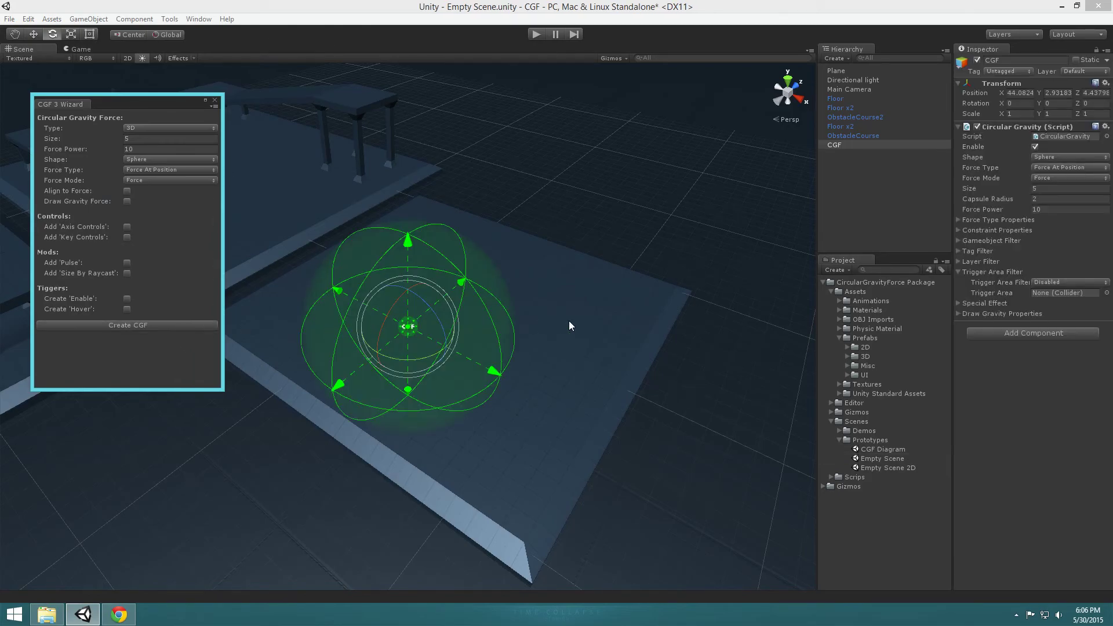
- Increase the CGF's Size to about 9.96
scroll(549, 336, up, 5)
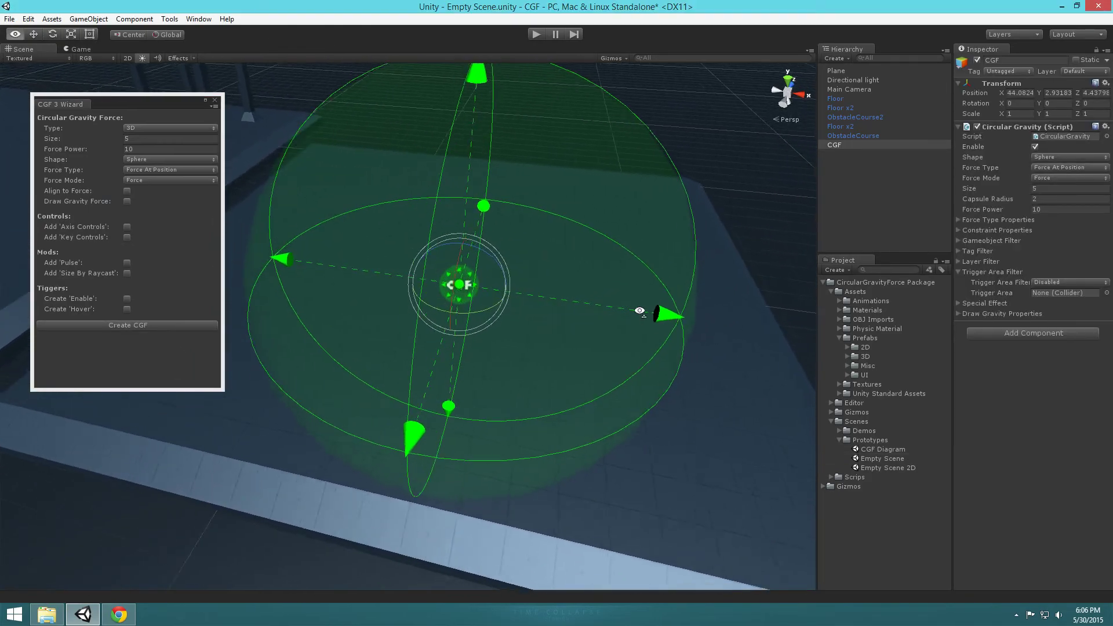
scroll(588, 262, up, 4)
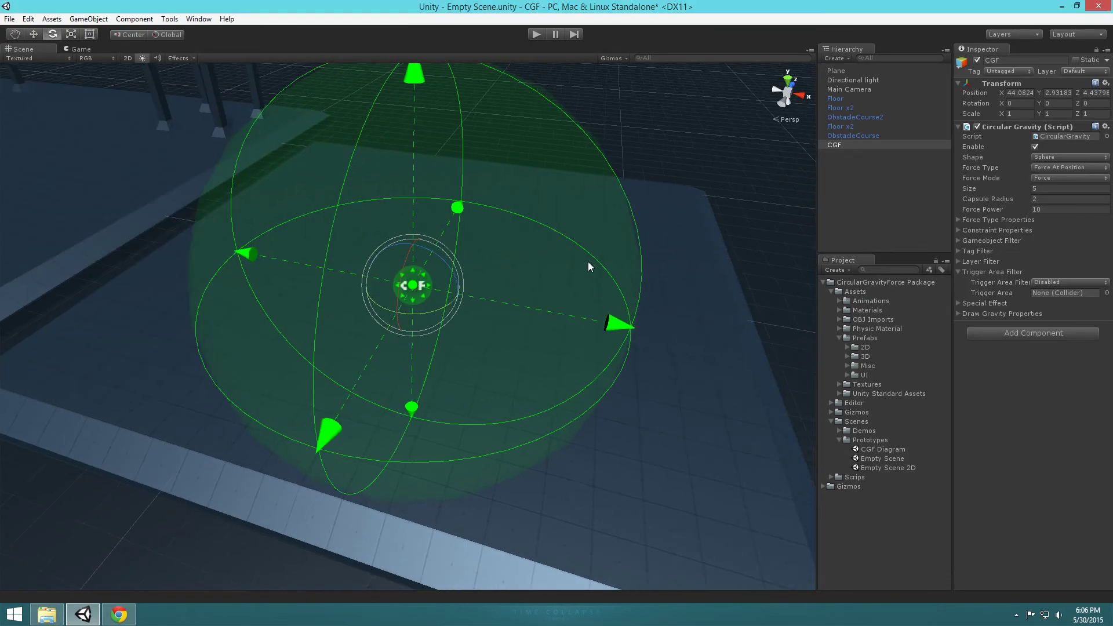
drag(970, 188, 1068, 187)
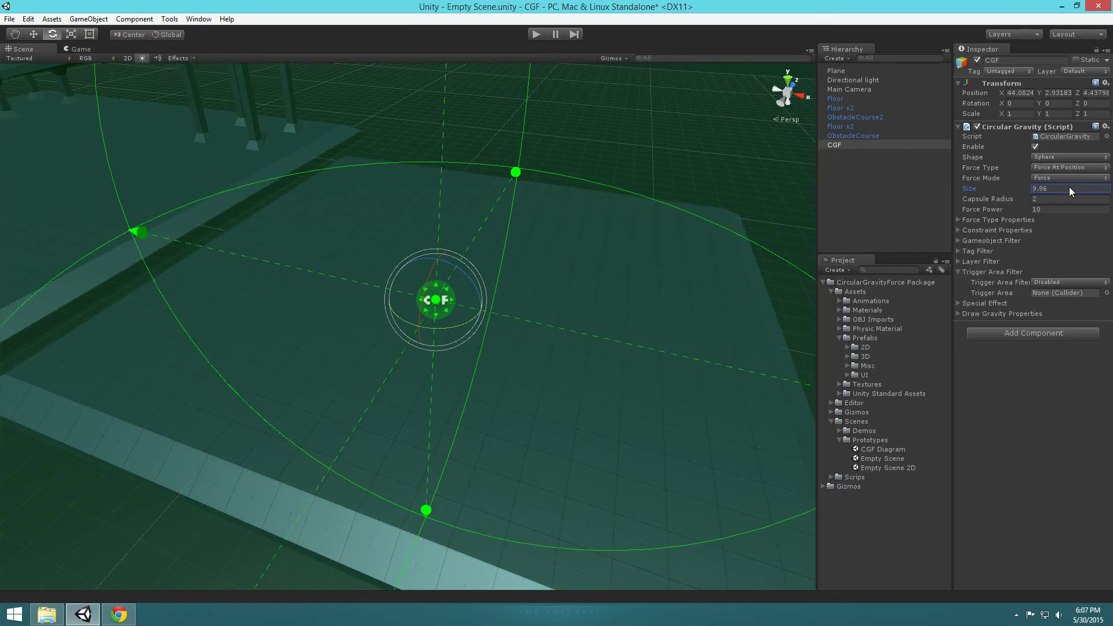
key(f)
key(r)
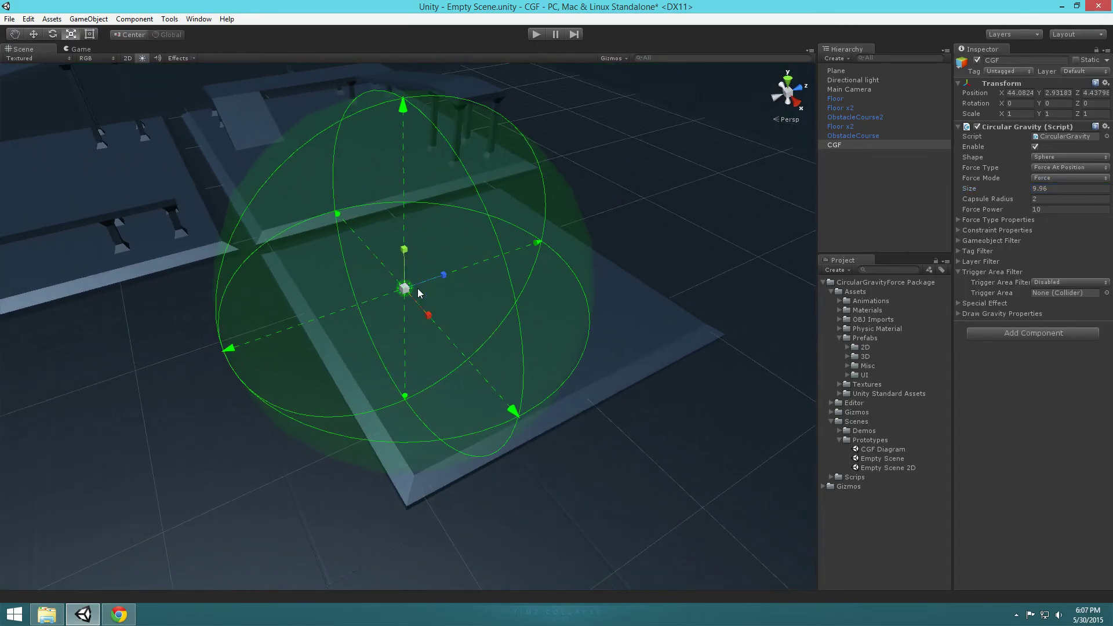
- Move the CGF down to the middle of the empty floor, at about X 43.58, Y 0.43, Z 10.44
key(w)
drag(405, 289, 486, 163)
ctrl+drag(445, 226, 444, 286)
alt+drag(472, 239, 618, 324)
- Place a Wall of Cubes prefab inside the CGF sphere on its far side, rotated about -45° around Y
click(853, 516)
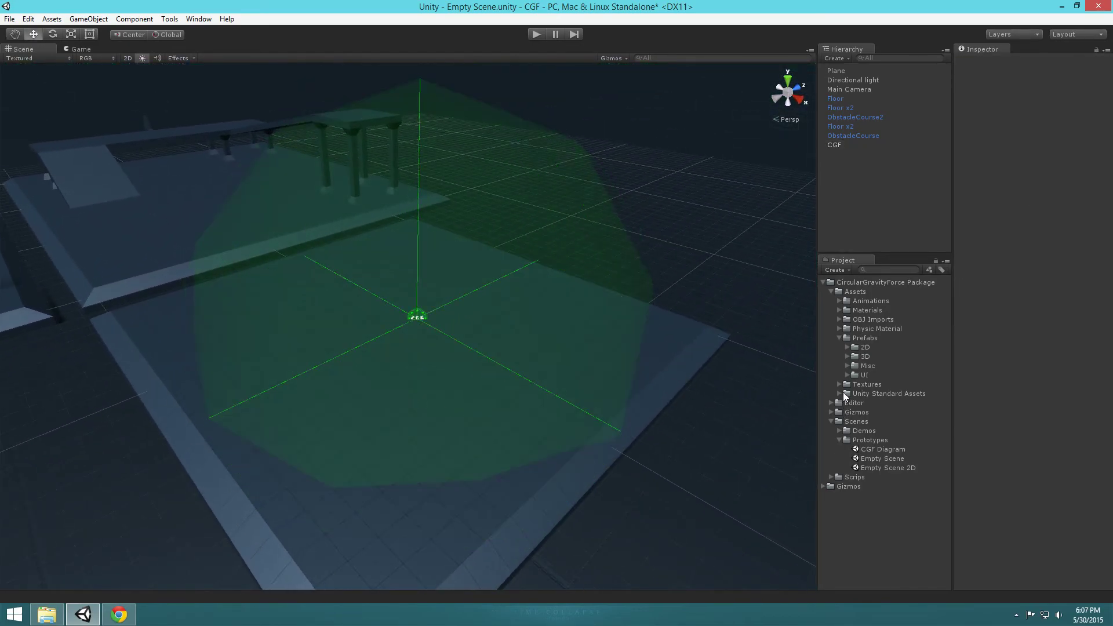
click(847, 357)
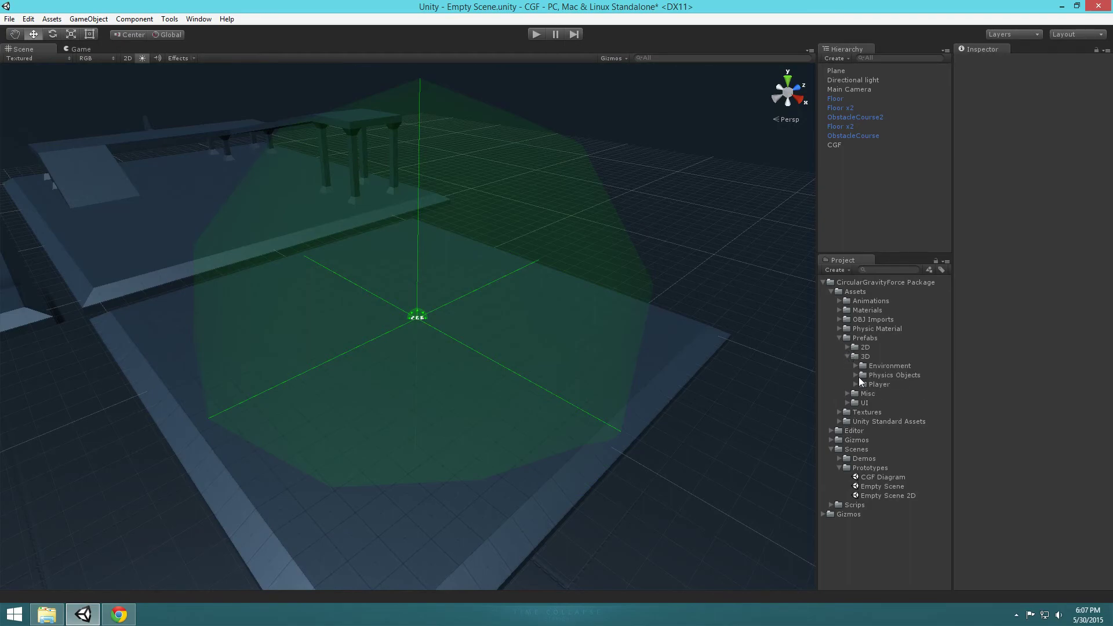
click(856, 375)
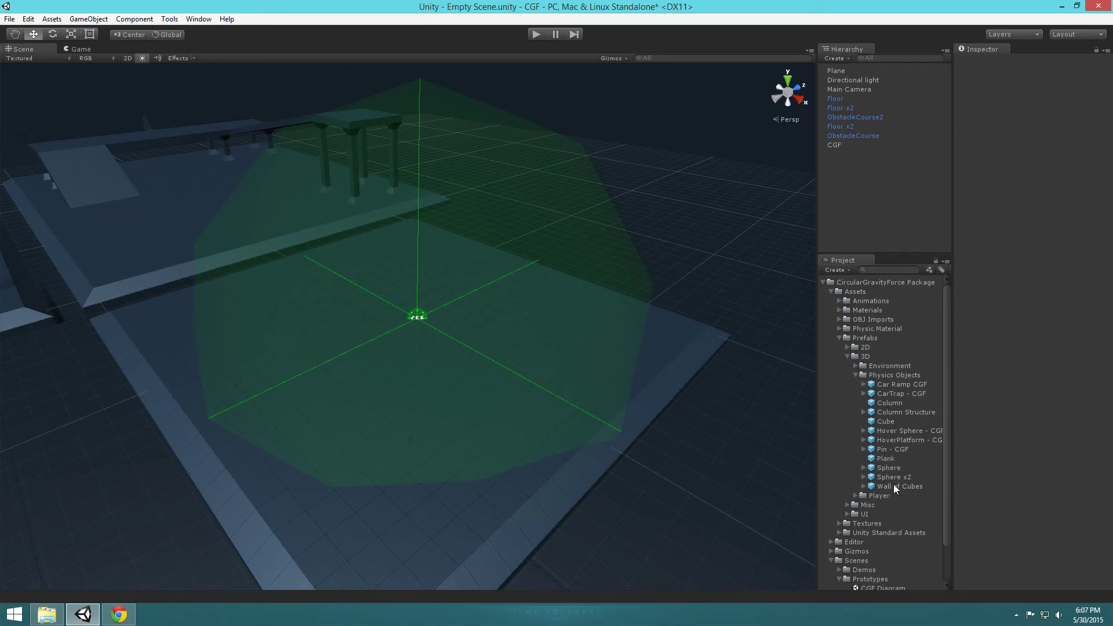
drag(897, 487, 510, 286)
key(e)
- Duplicate the wall, move the copy to about X 48.12, Z 14.59, and rotate it to about 30° around Y
key(ctrl+d)
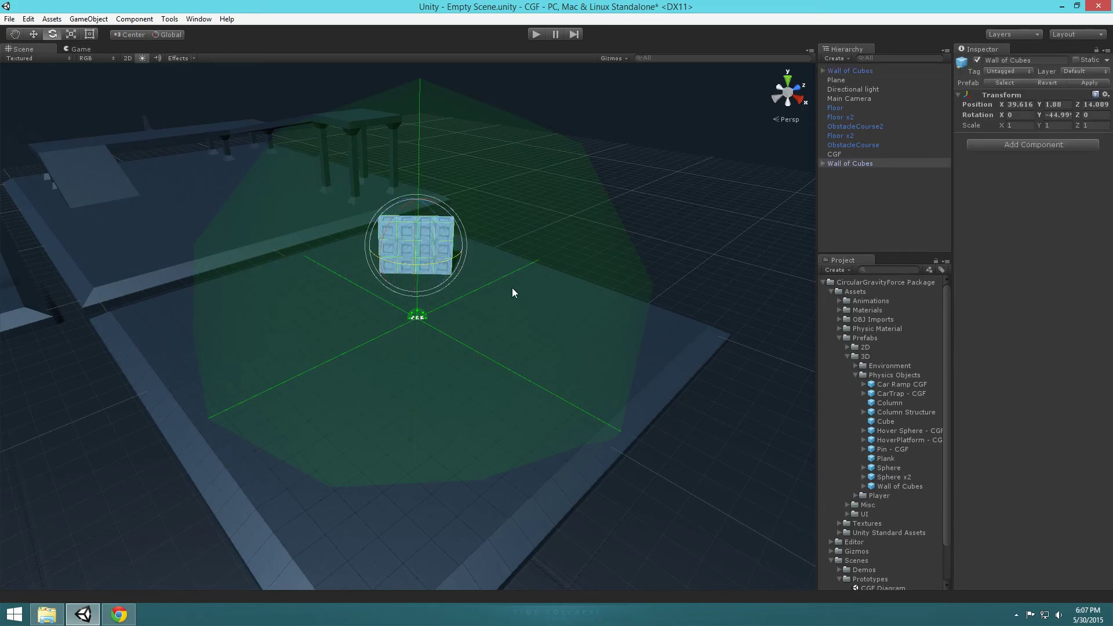
key(w)
drag(416, 251, 434, 324)
key(e)
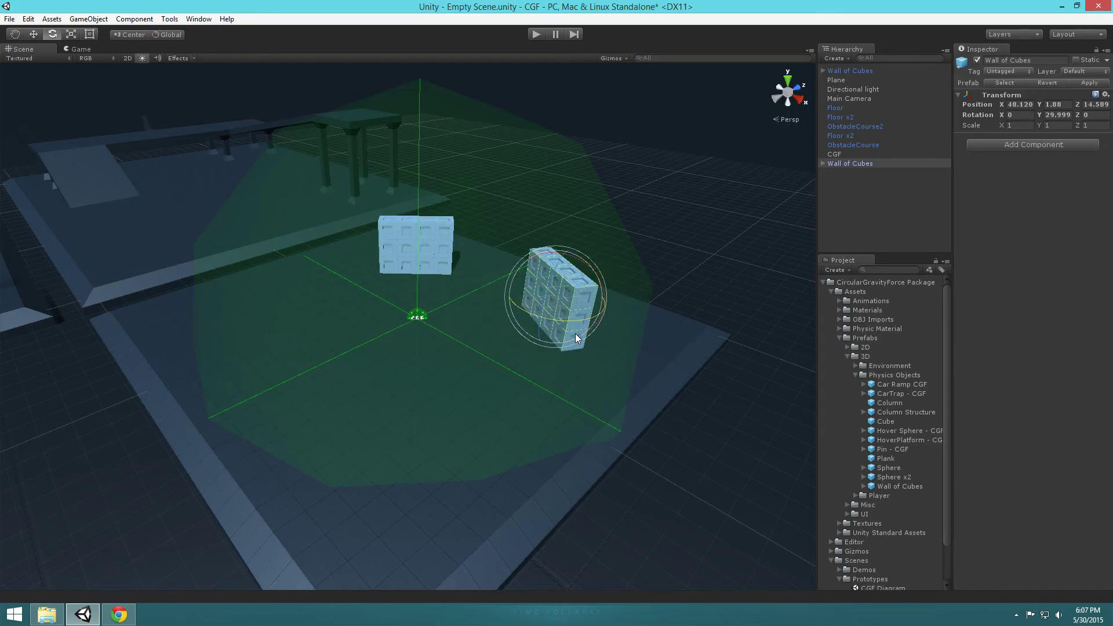
- Duplicate the second wall, move the copy to about X 47.62, Z 6.59, and rotate it to about 135° around Y
key(ctrl+d)
key(w)
drag(559, 306, 418, 380)
key(e)
drag(304, 398, 246, 391)
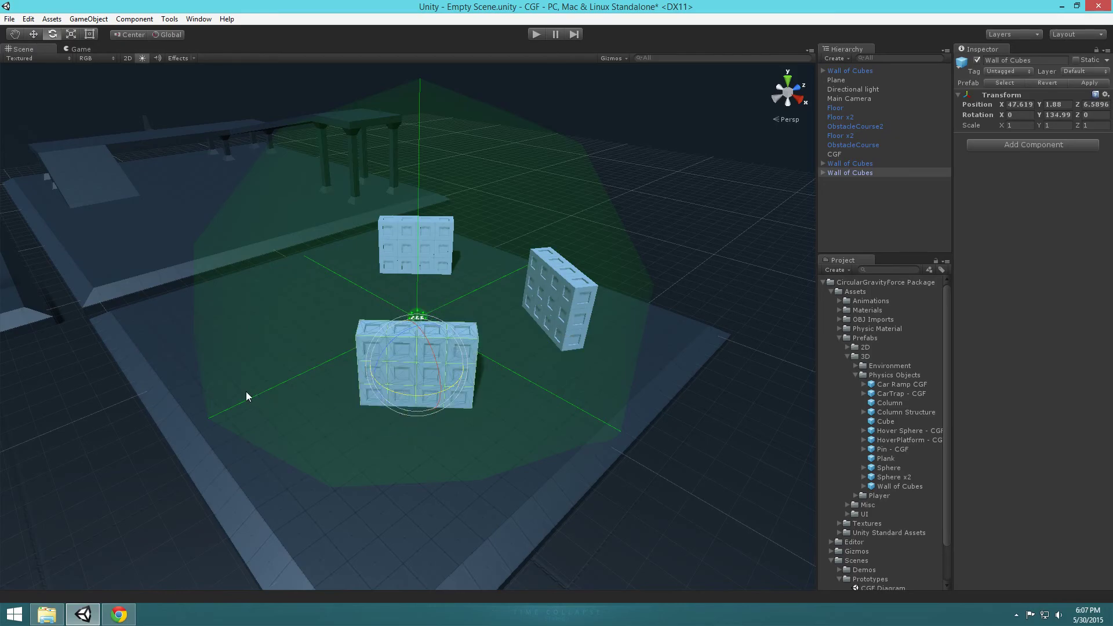
- Add a fourth wall copy at about X 39.62, Z 6.09, rotated to about 225° around Y, to close the ring
key(ctrl+d)
key(w)
drag(406, 369, 281, 289)
key(e)
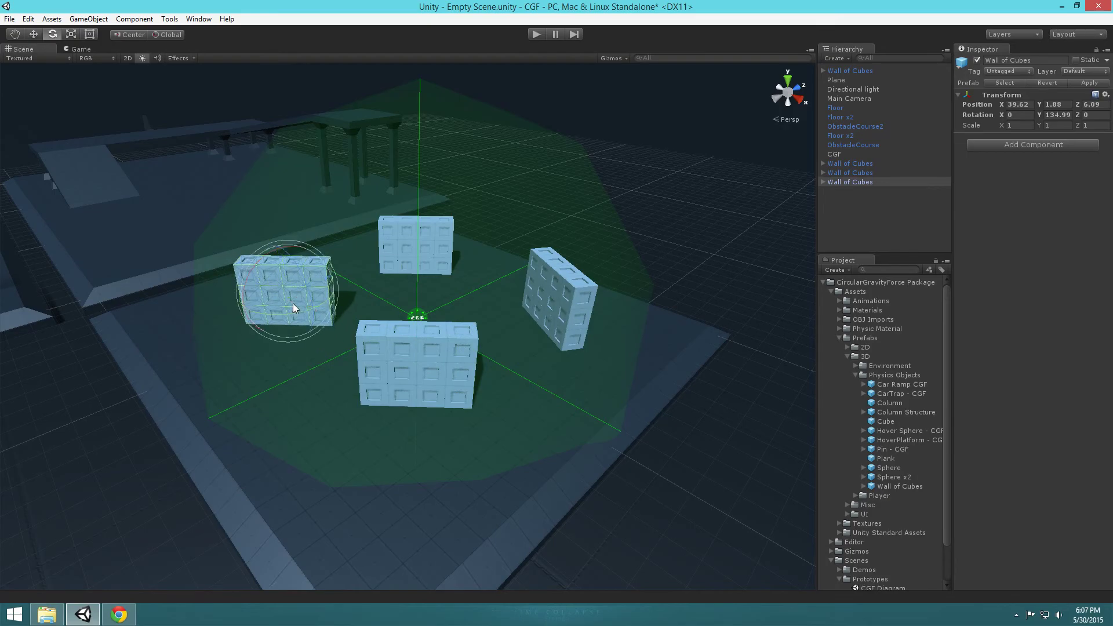
drag(258, 328, 130, 332)
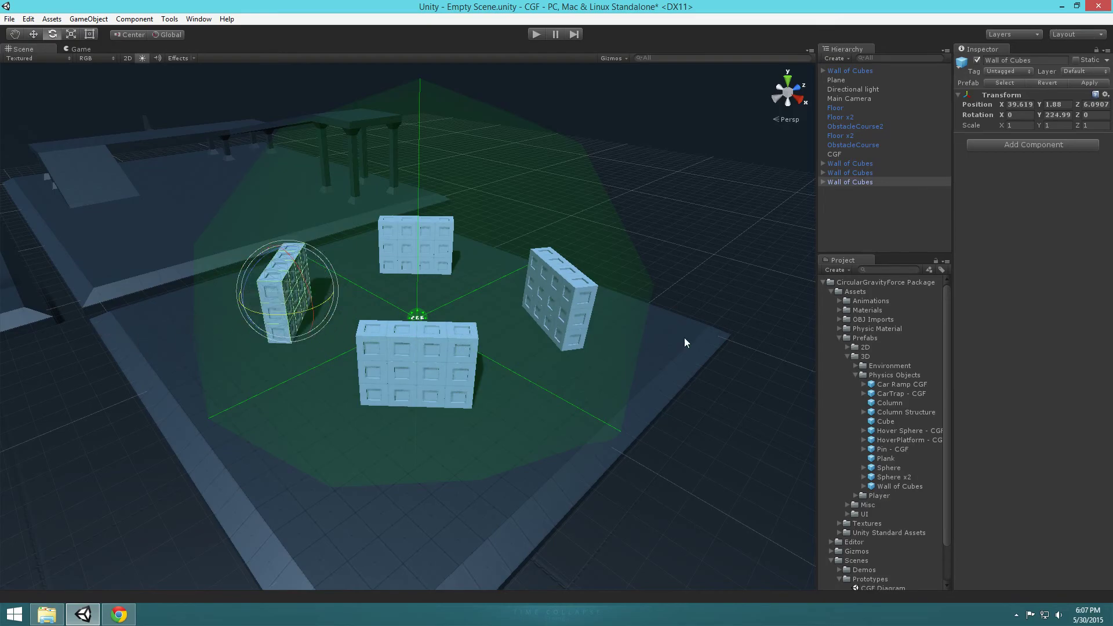
- Place a Sphere prefab inside the ring of walls and raise it to about Y 1.38
drag(887, 468, 519, 364)
key(w)
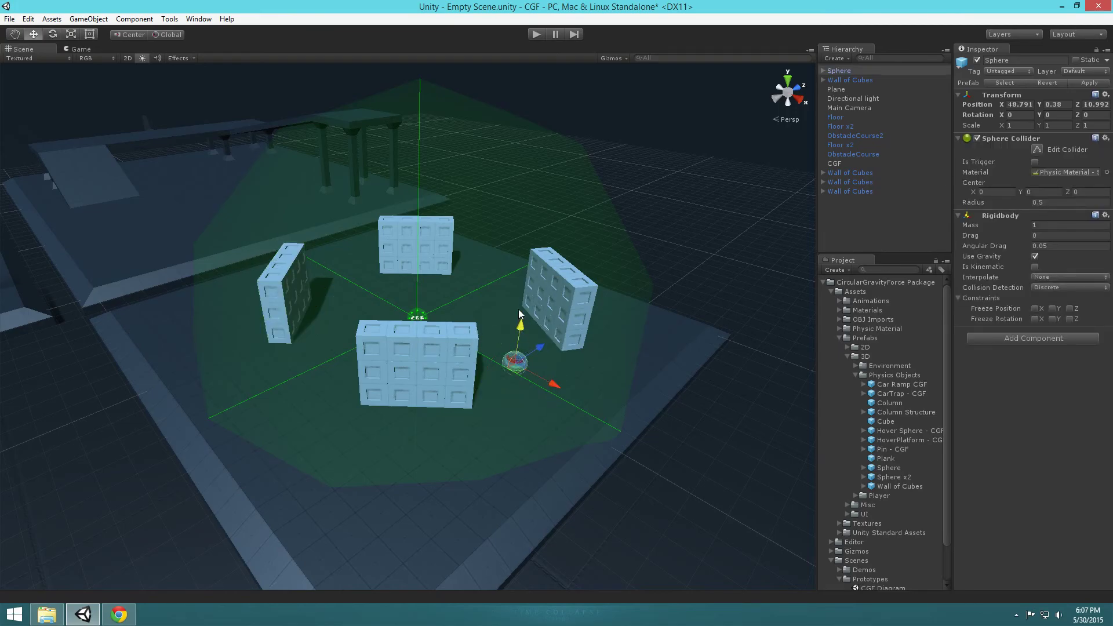
ctrl+drag(522, 323, 656, 307)
- Duplicate the sphere six times and spread the copies around the CGF inside the ring of walls
key(ctrl+d)
ctrl+drag(519, 347, 318, 359)
key(ctrl+d)
key(ctrl+d)
right_drag(411, 339, 487, 438)
key(ctrl+d)
ctrl+drag(445, 452, 550, 258)
key(ctrl+d)
key(ctrl+d)
scroll(549, 259, down, 6)
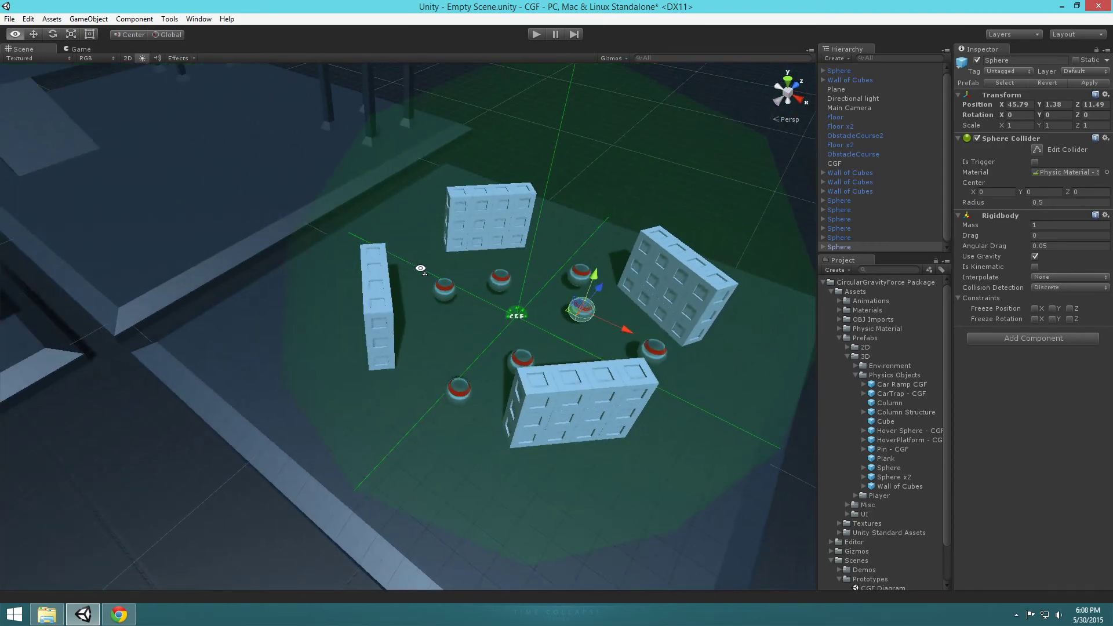
- Shift the sphere at X 40.79 along the Z axis to about Z 9.9
scroll(480, 304, up, 8)
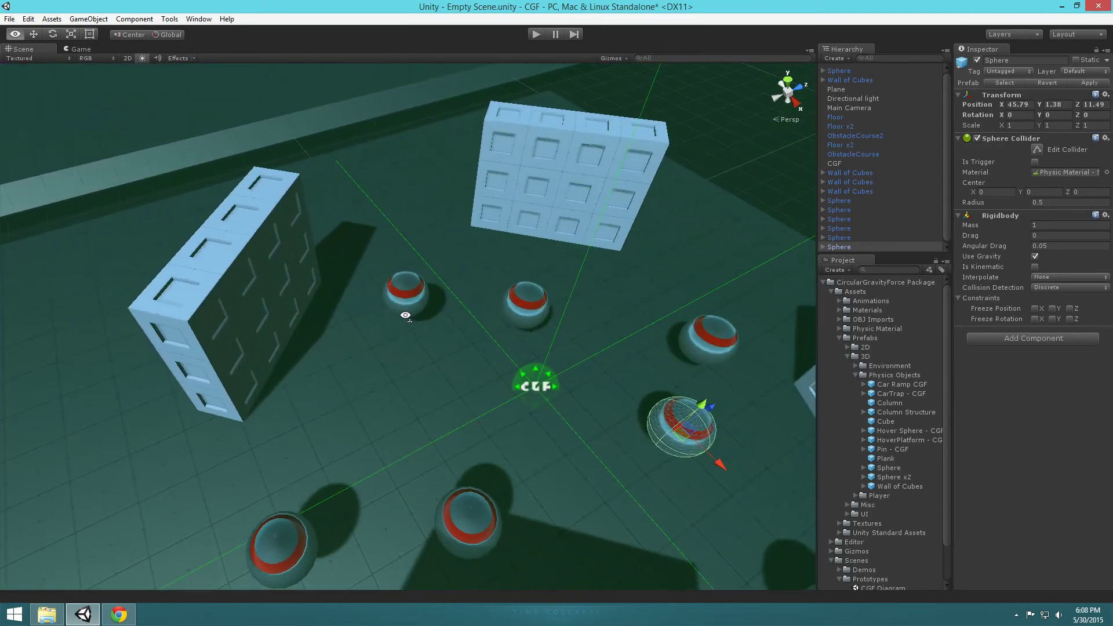
click(412, 297)
click(413, 297)
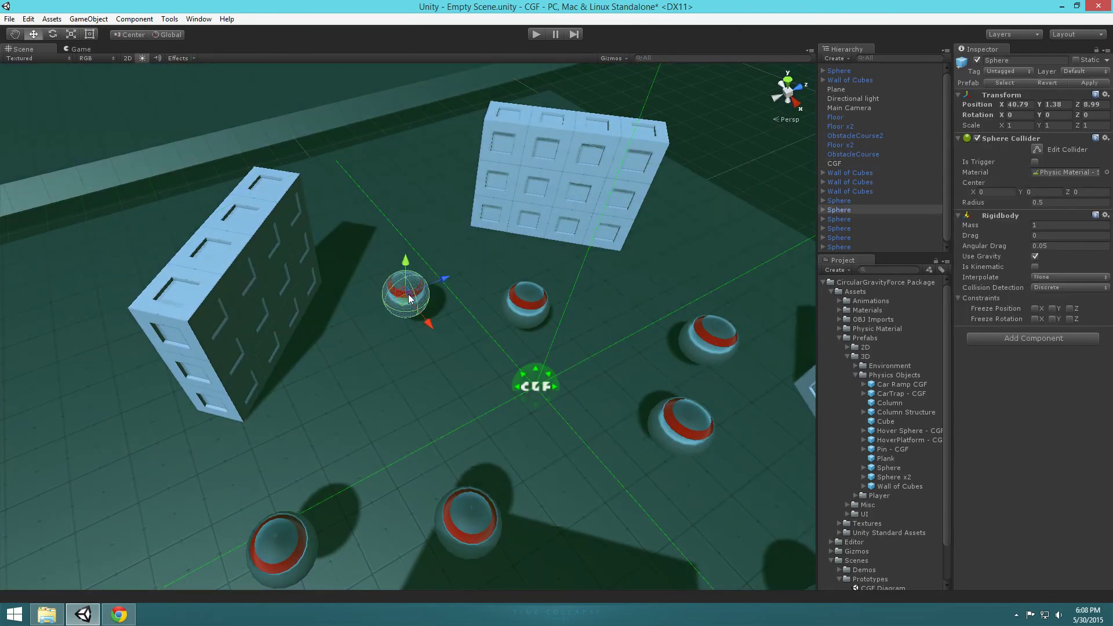
drag(437, 277, 478, 255)
alt+drag(465, 339, 583, 273)
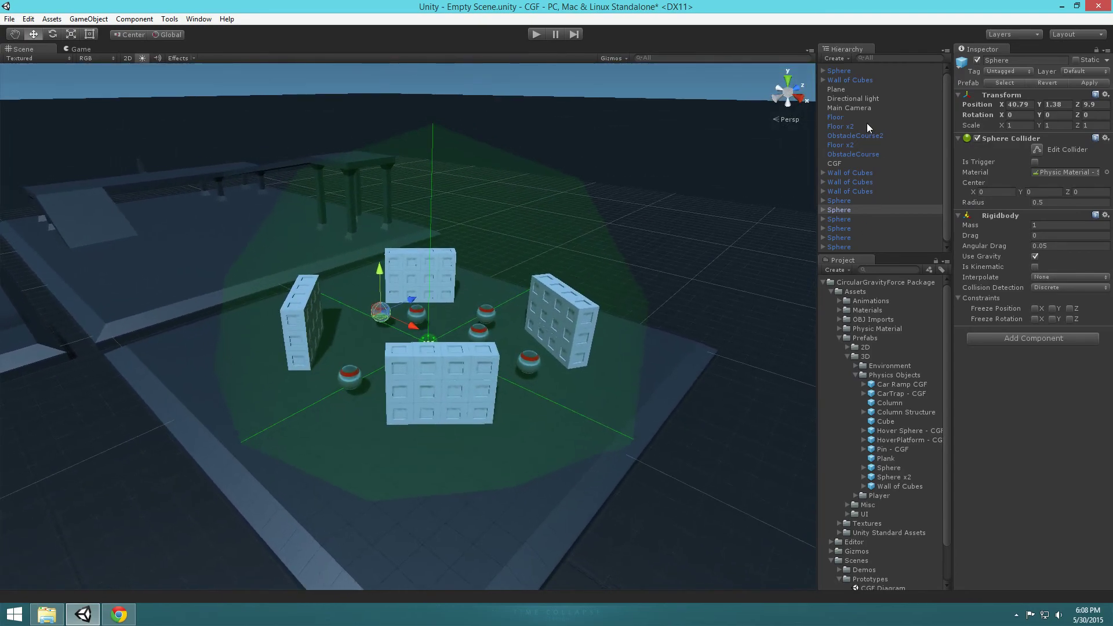
- Align the Main Camera with the current scene view so it frames the walls and spheres
click(864, 107)
drag(864, 250, 864, 343)
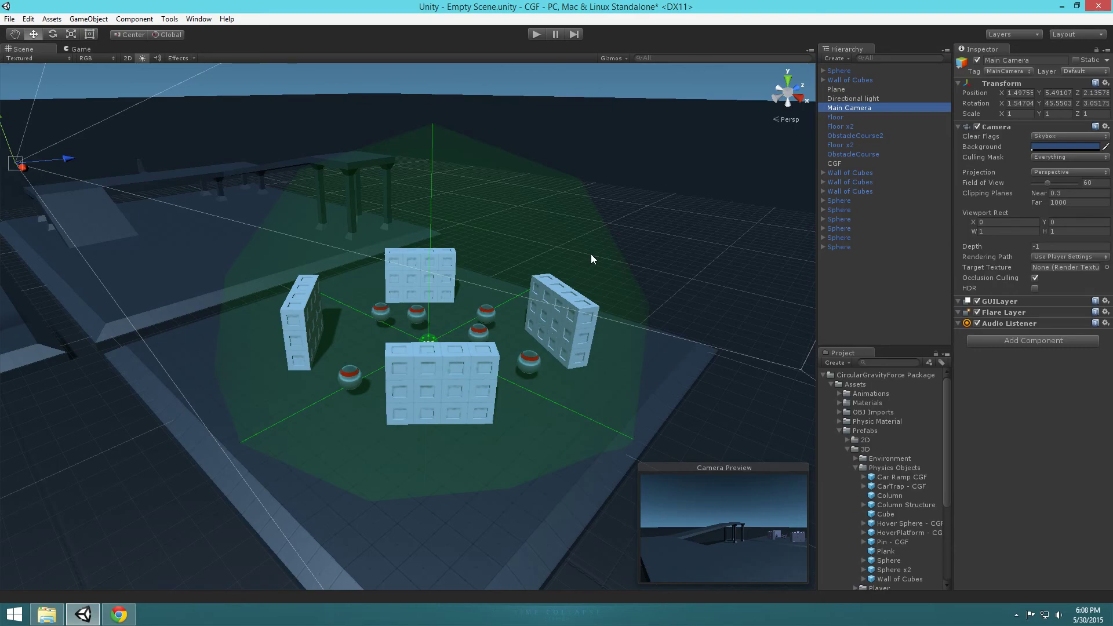
key(ctrl+shift+f)
- Play-test the CGF's effect on the cubes and spheres, stop the test, and inspect the layout up close
click(536, 34)
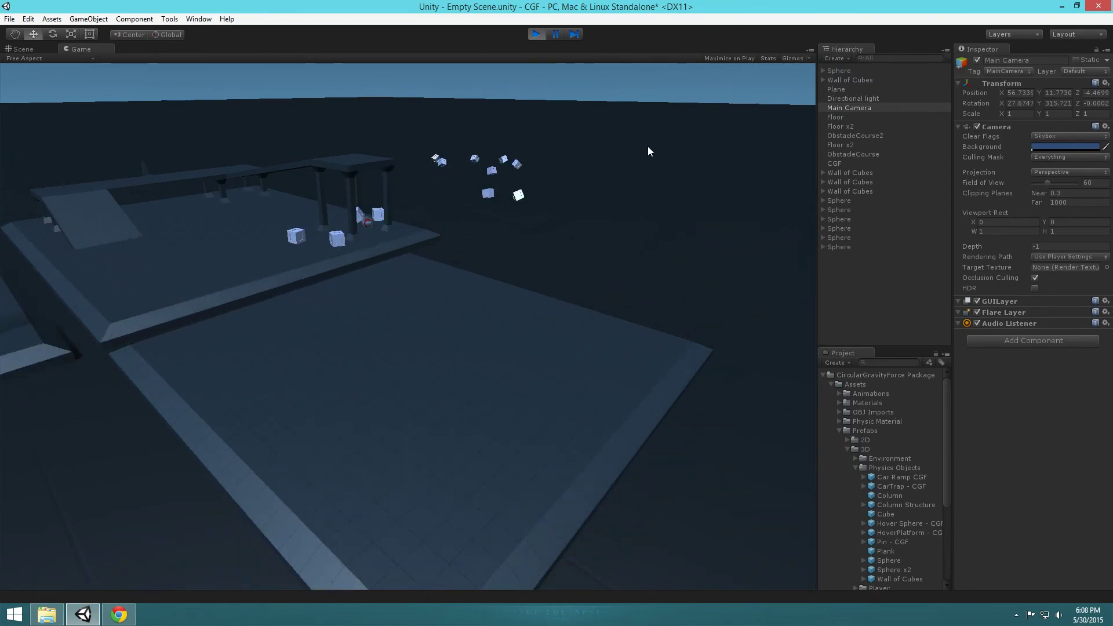
click(541, 34)
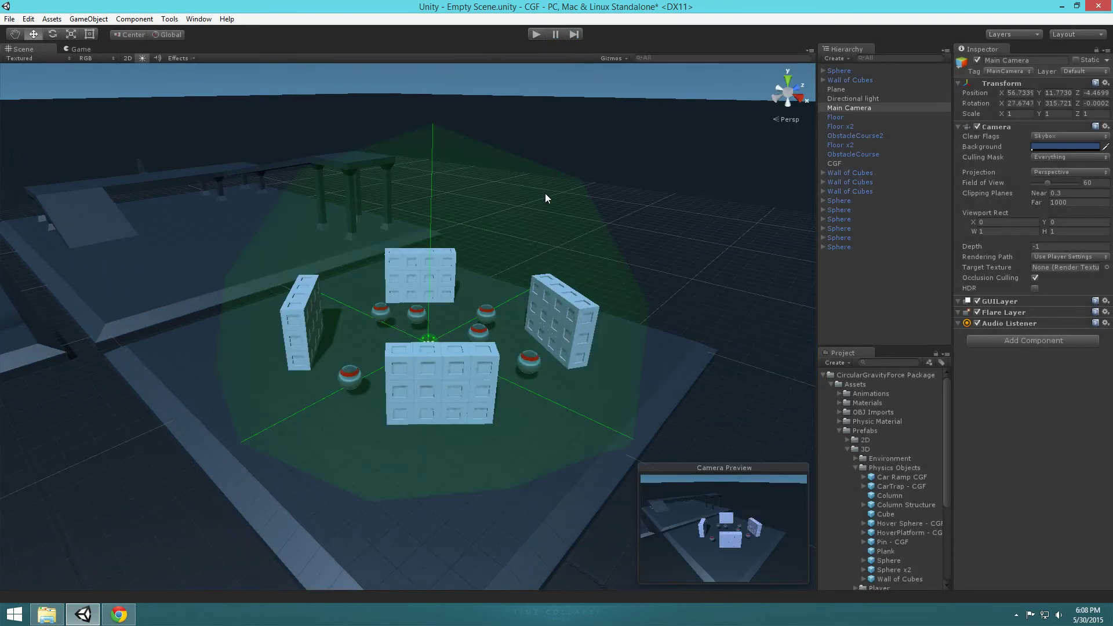
alt+drag(573, 291, 635, 335)
scroll(548, 275, up, 5)
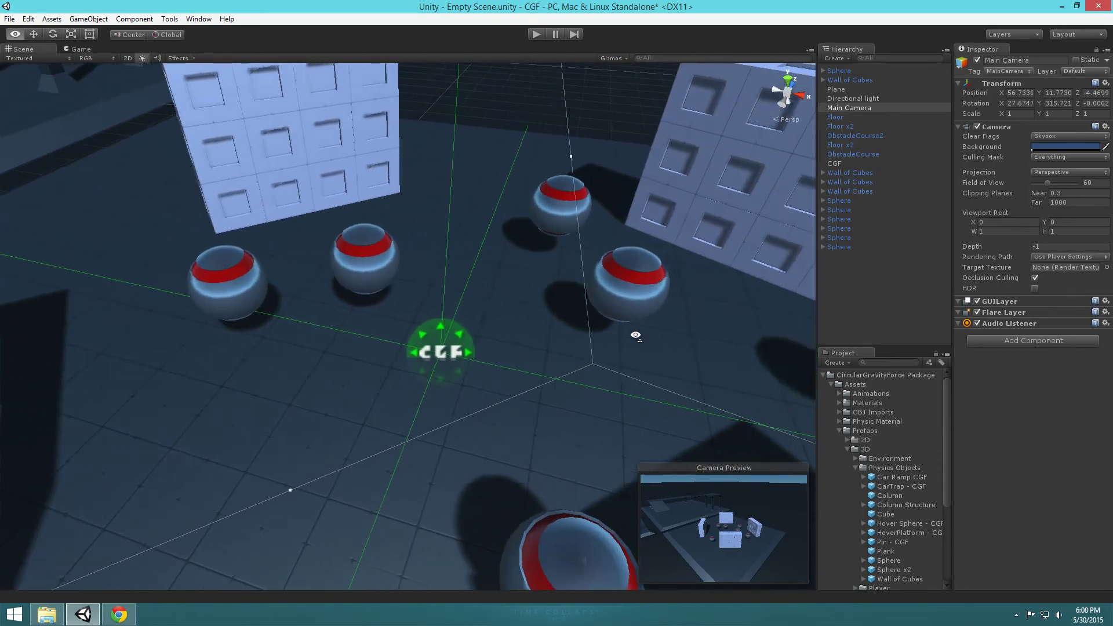
scroll(636, 335, down, 10)
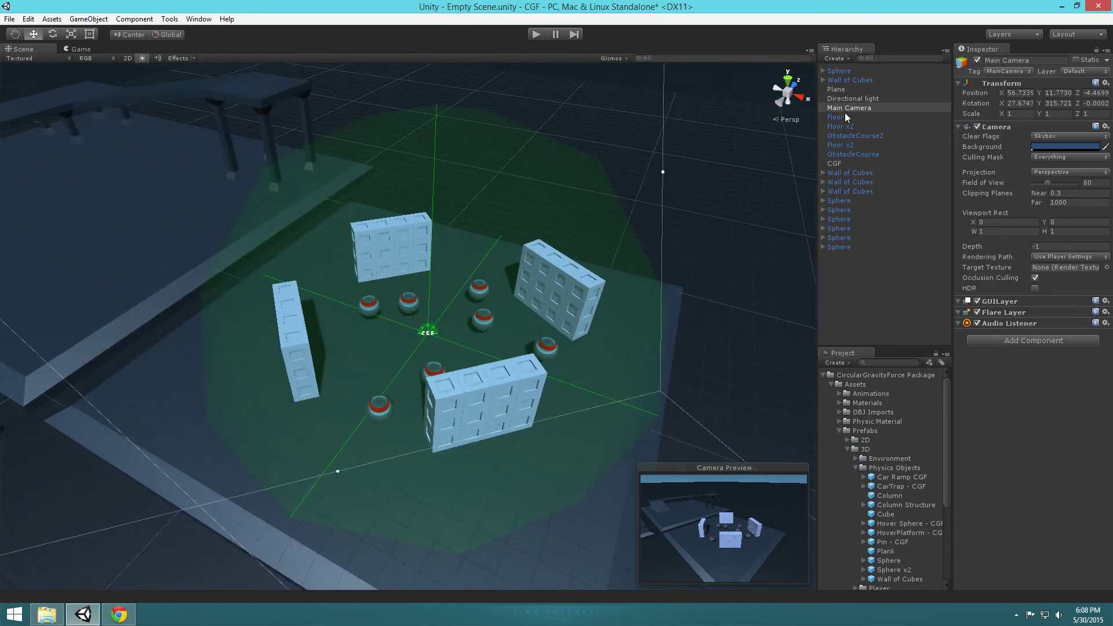
- Reorder the CGF to the end of the object list and set its Gameobject Filter to Only Effect Listed Gameobjects
drag(836, 163, 837, 255)
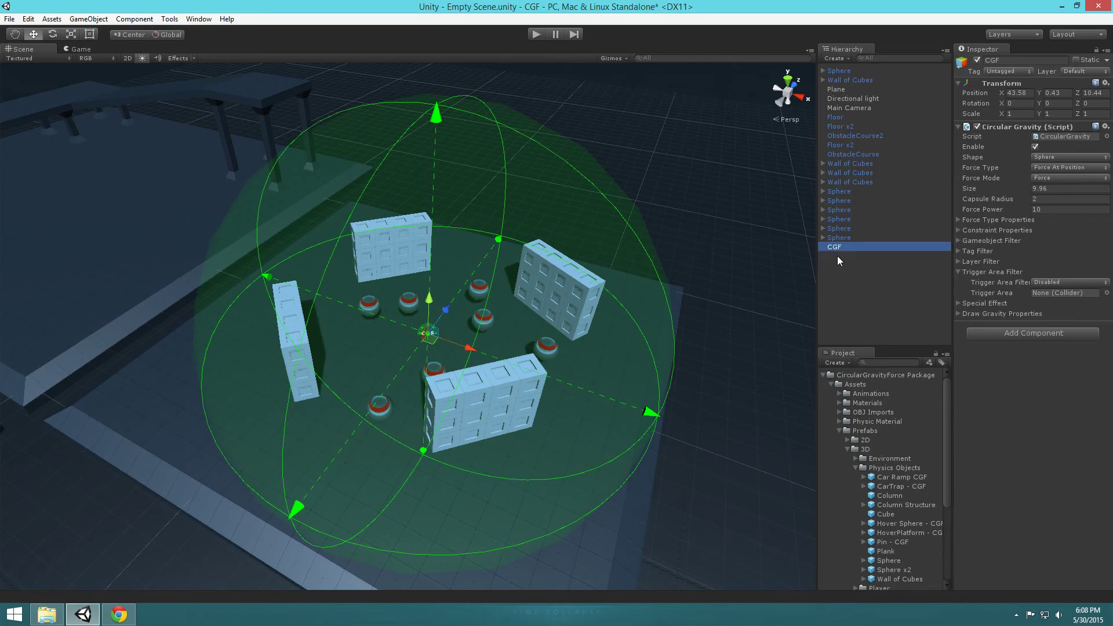
click(958, 271)
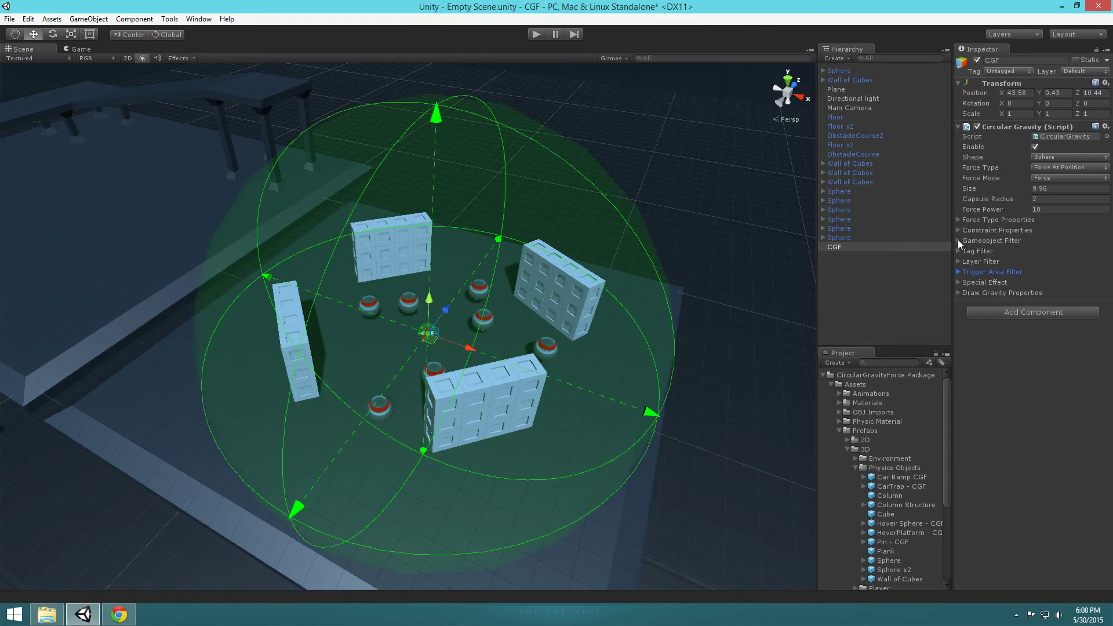
click(982, 241)
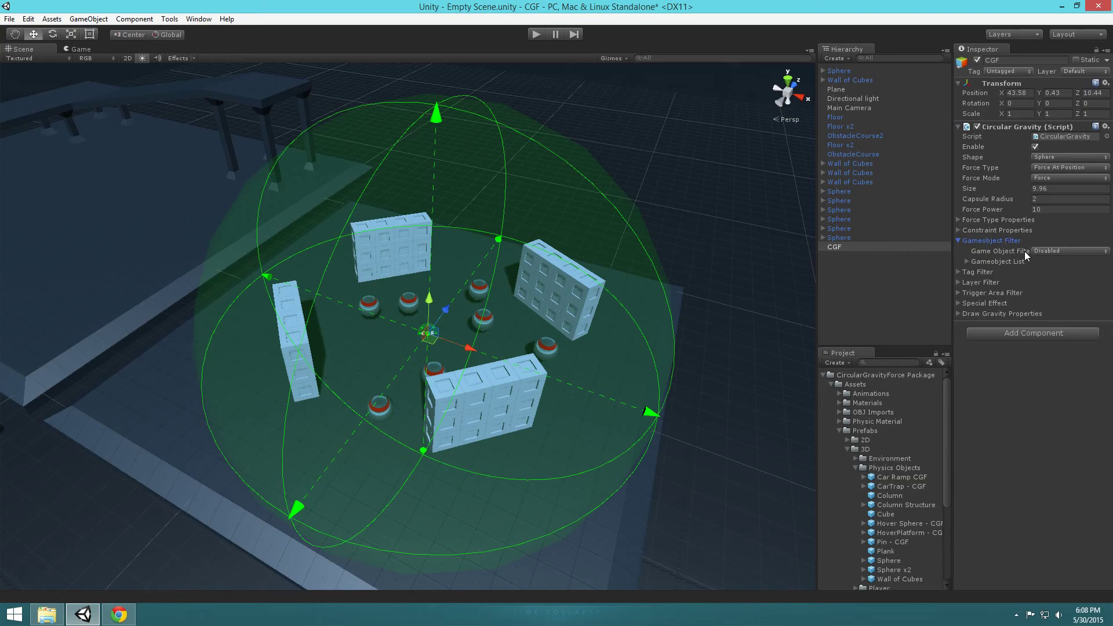
click(1053, 252)
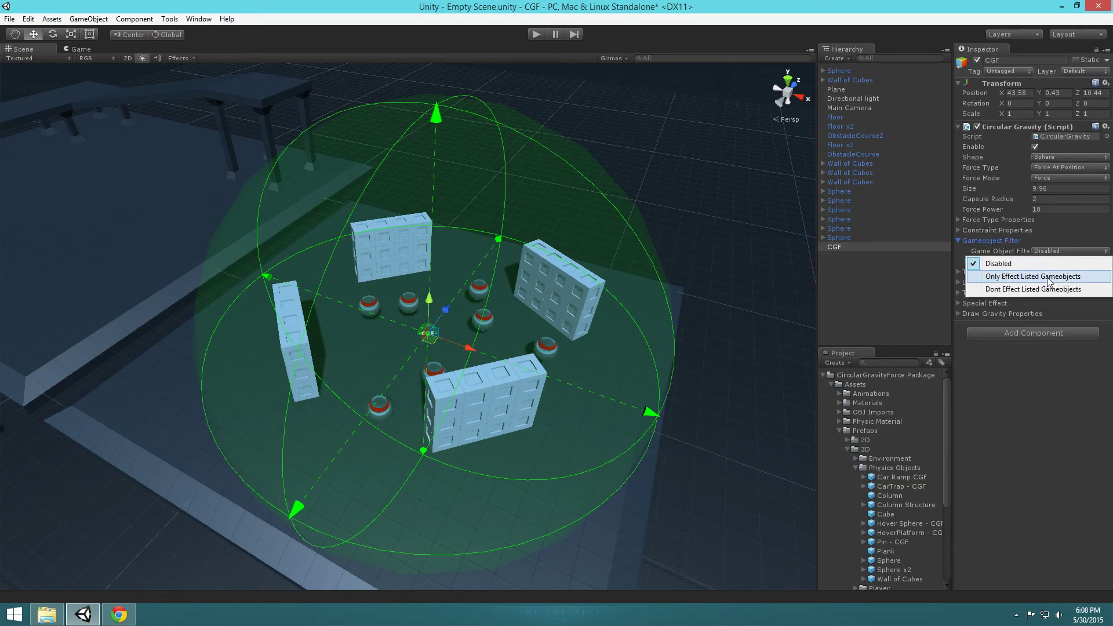
click(1048, 277)
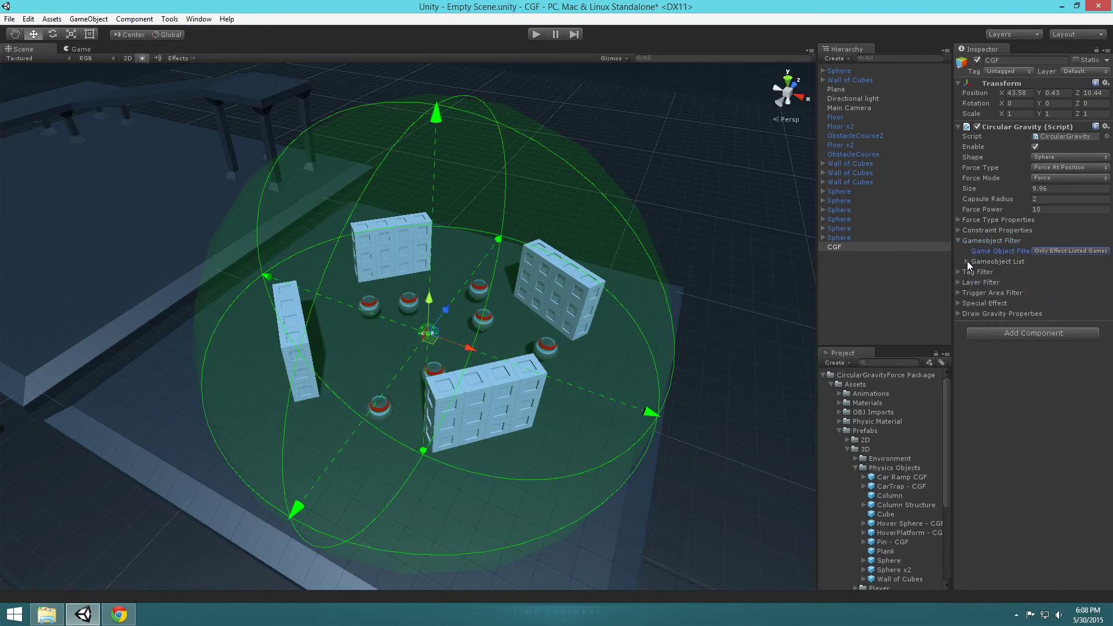
- Set the CGF's Gameobject List size to 1
click(967, 261)
click(1045, 273)
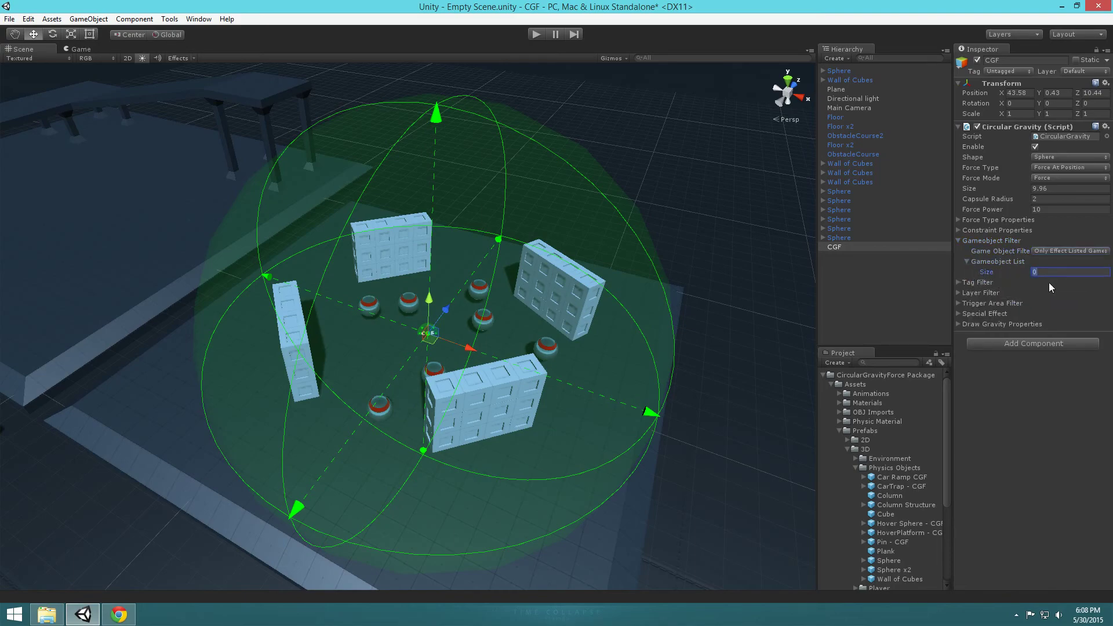
text(1)
key(Return)
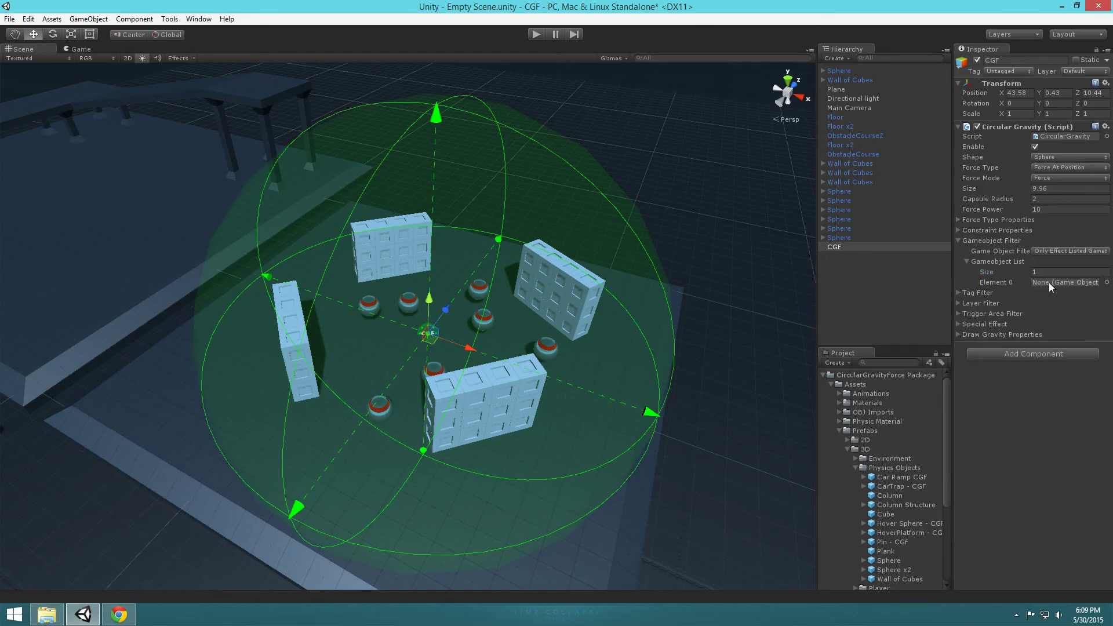
- Assign one of the loose spheres near the back wall to Element 0 of the CGF's Gameobject List
click(836, 192)
click(410, 298)
key(f)
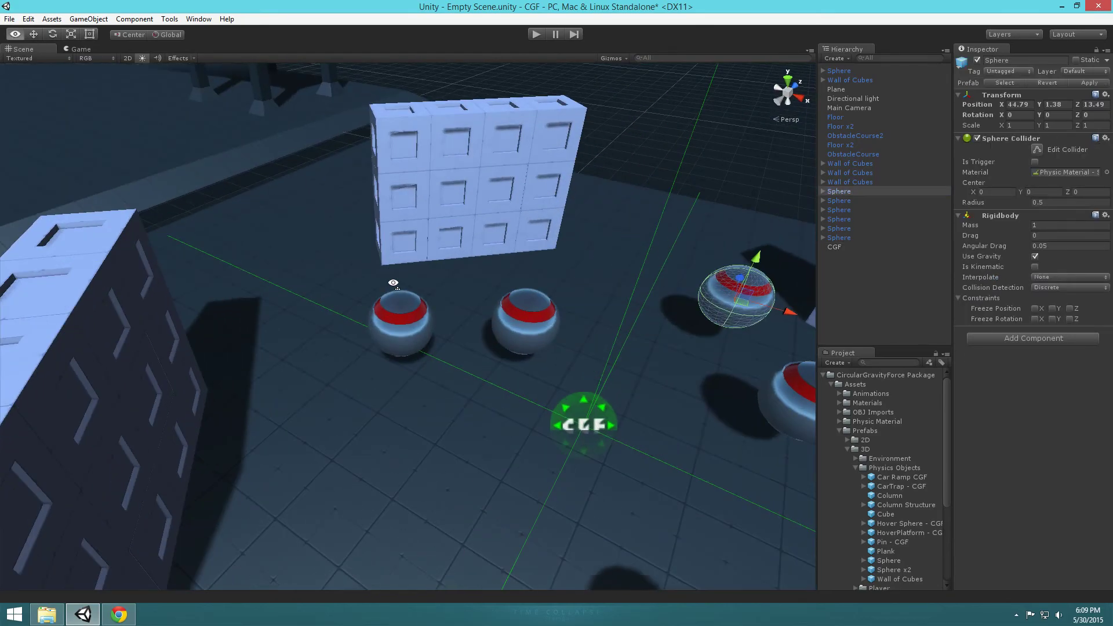
click(835, 247)
drag(836, 201, 1053, 285)
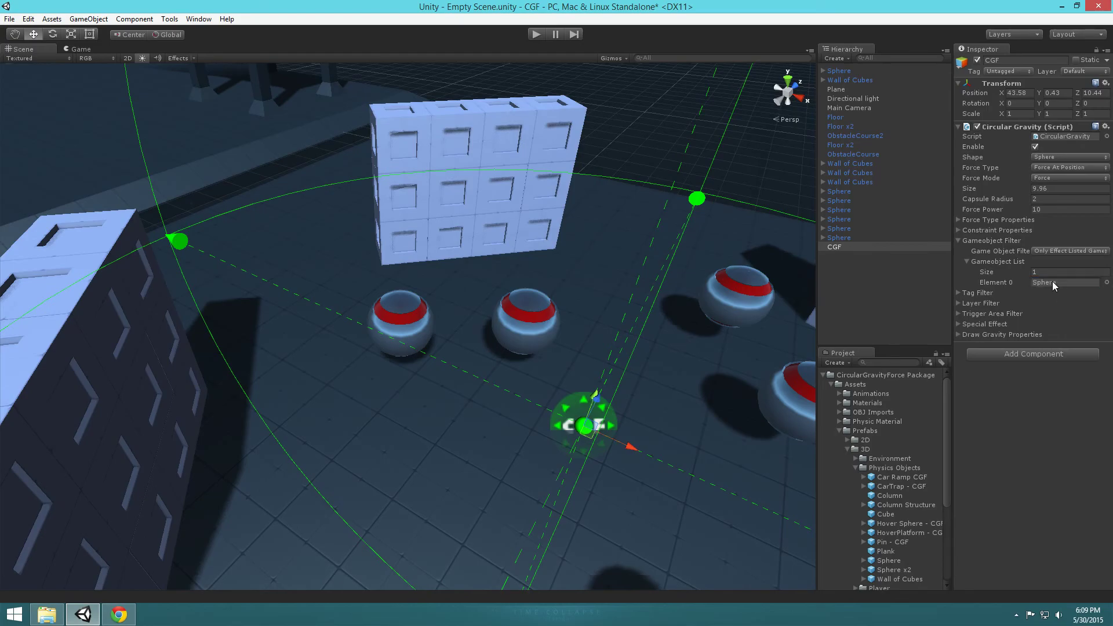
- Play-test the CGF limited to the listed sphere, checking both the game and scene views, and stop the test
right_drag(550, 283, 511, 280)
scroll(510, 279, down, 8)
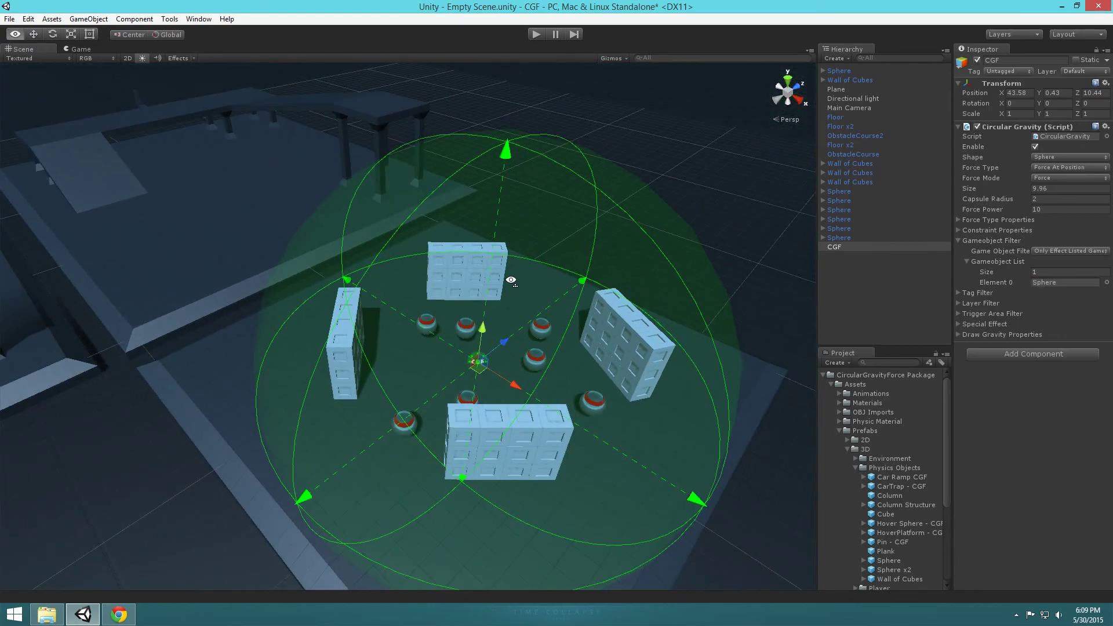
key(ctrl+p)
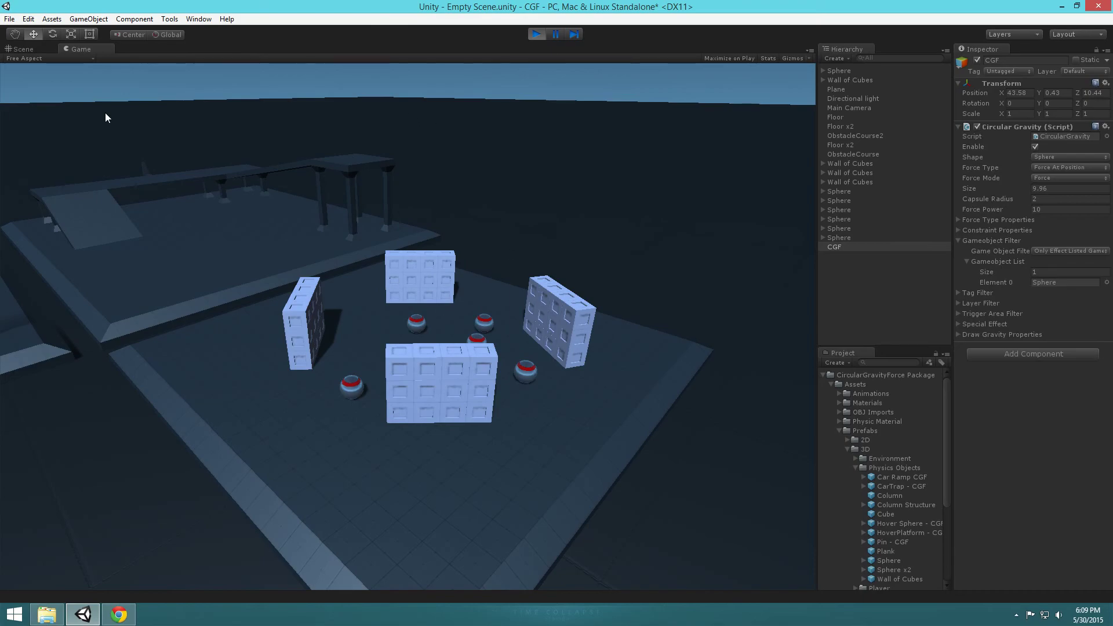
click(32, 50)
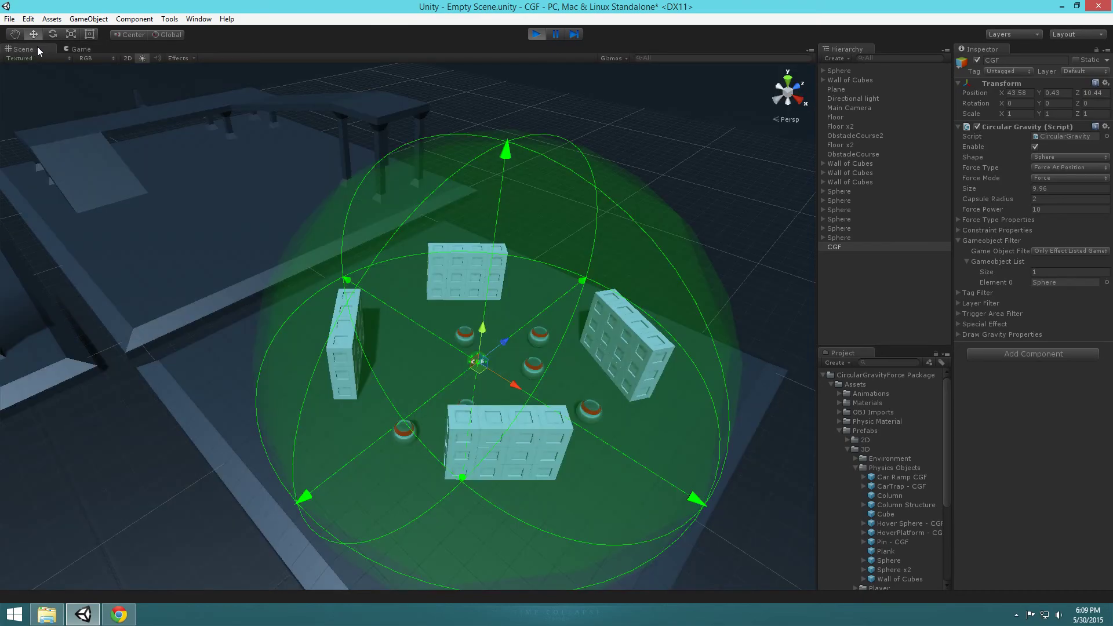
click(87, 50)
click(536, 34)
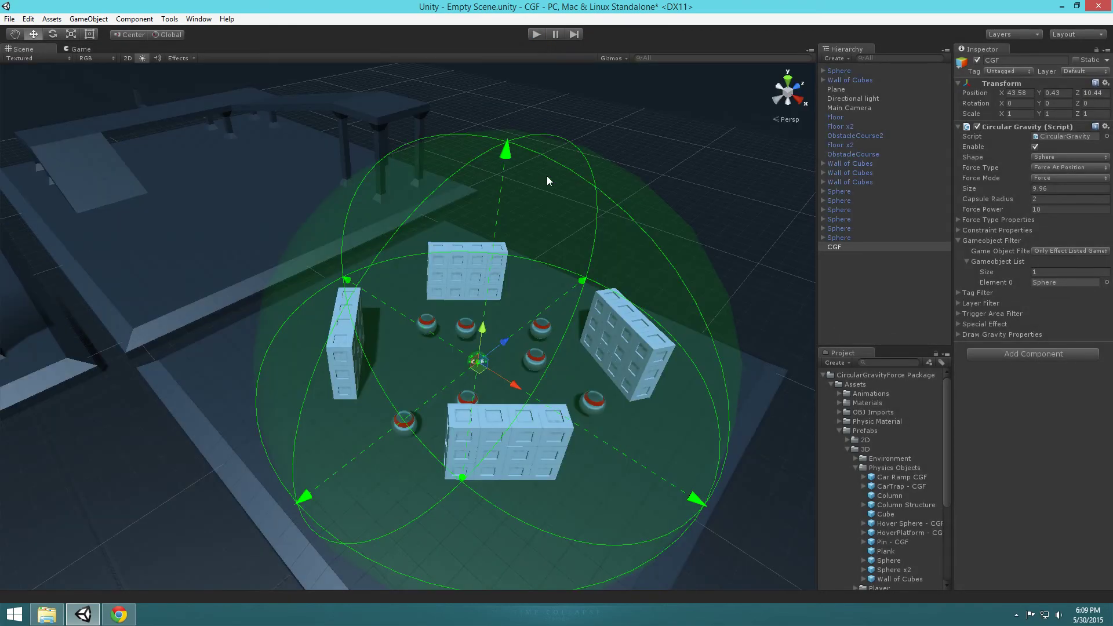
alt+drag(594, 260, 556, 258)
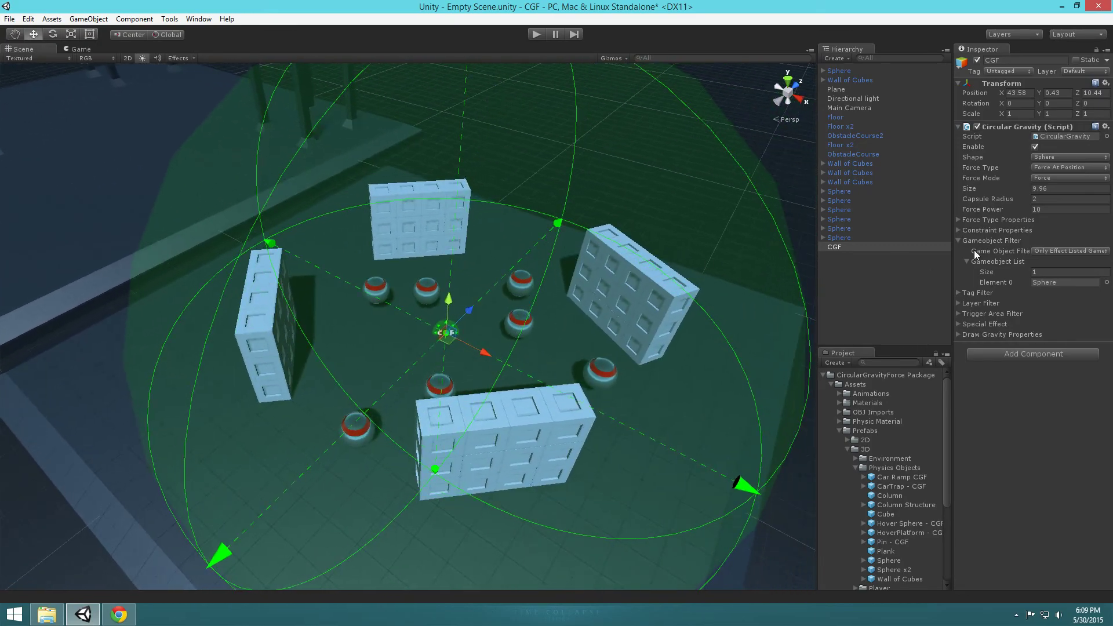
- Set the CGF's Gameobject Filter to Dont Effect Listed Gameobjects and play-test the effect on the unlisted objects
click(1051, 252)
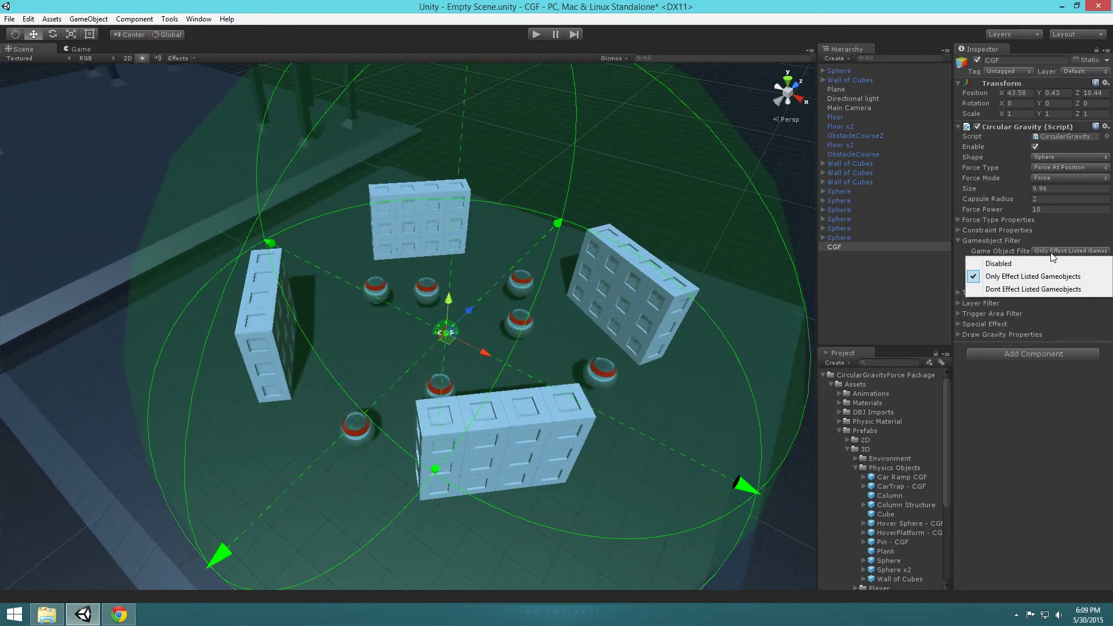
click(1034, 289)
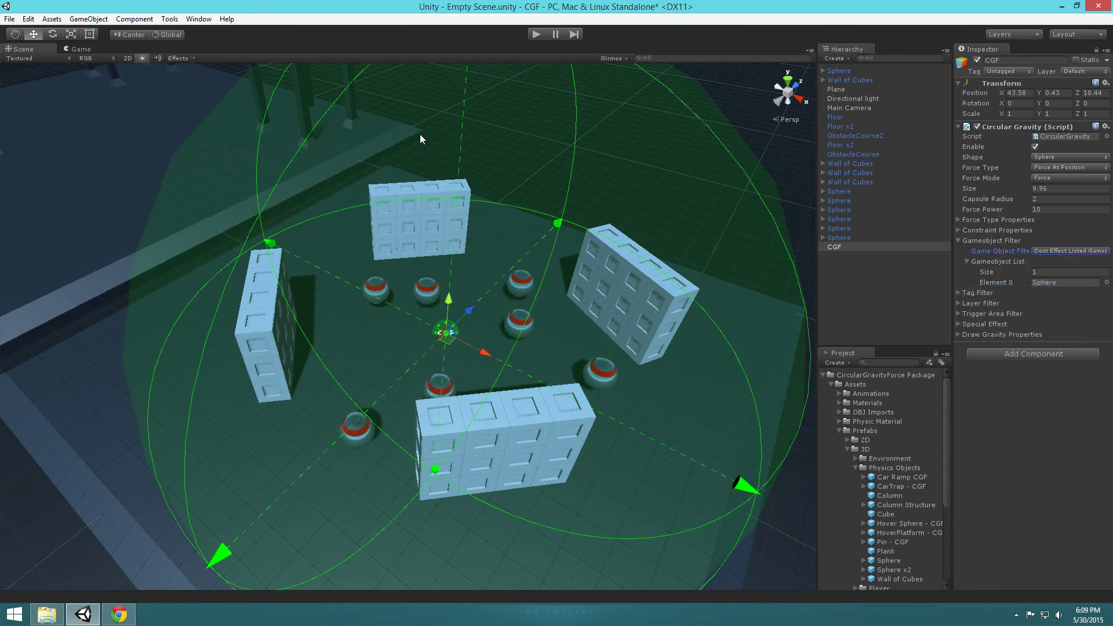
click(538, 35)
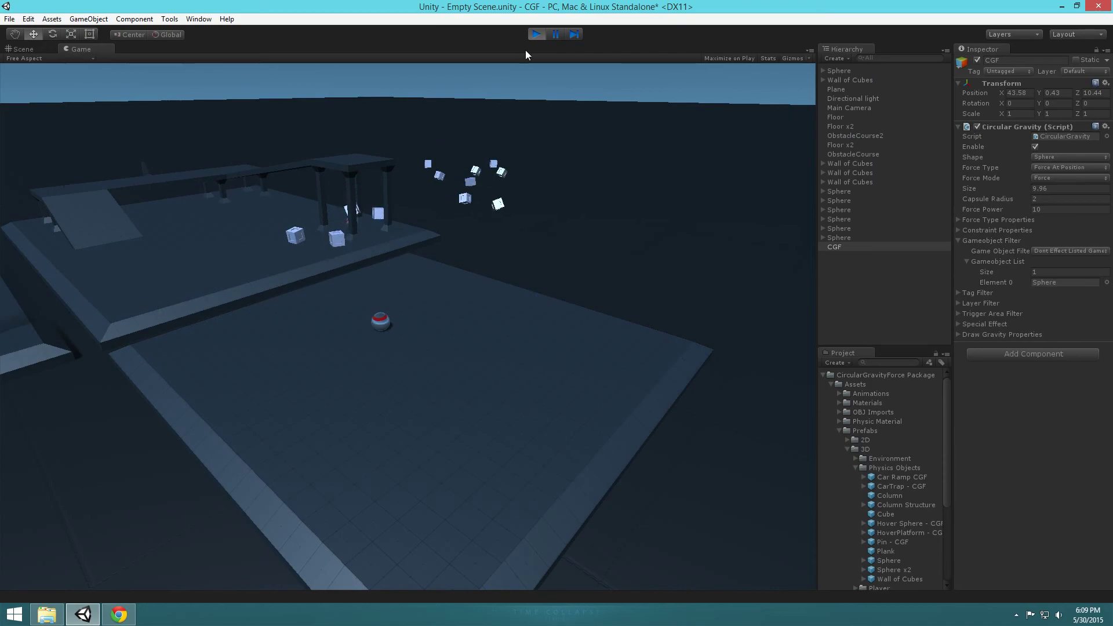
click(537, 33)
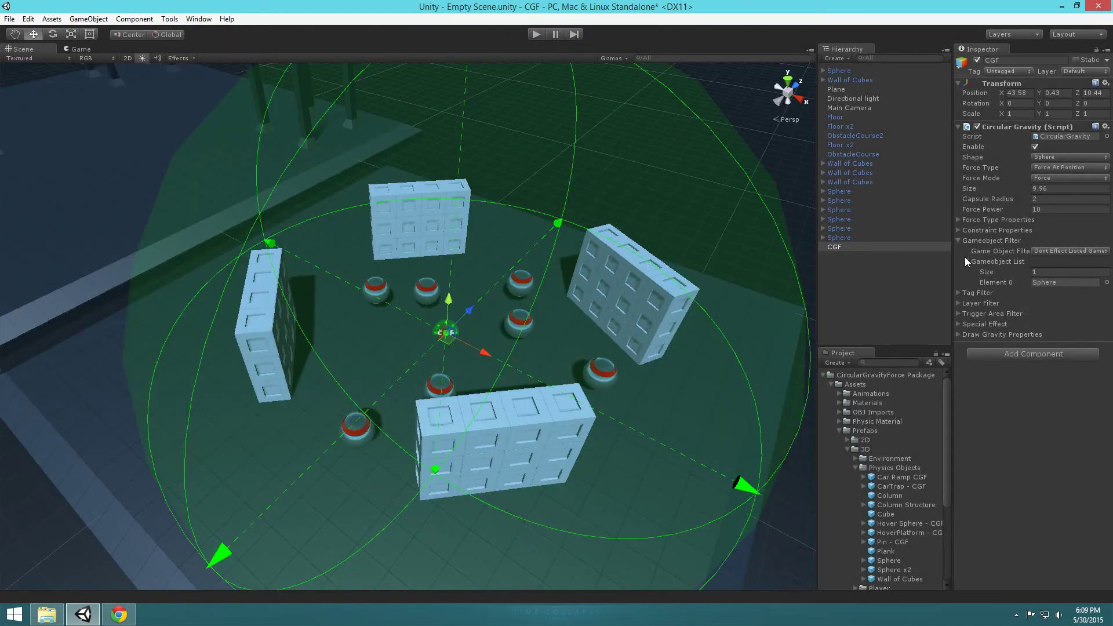
- Empty the Gameobject List by setting its size to 0, disable the Gameobject Filter, and expand the Tag Filter settings
click(1085, 272)
key(Return)
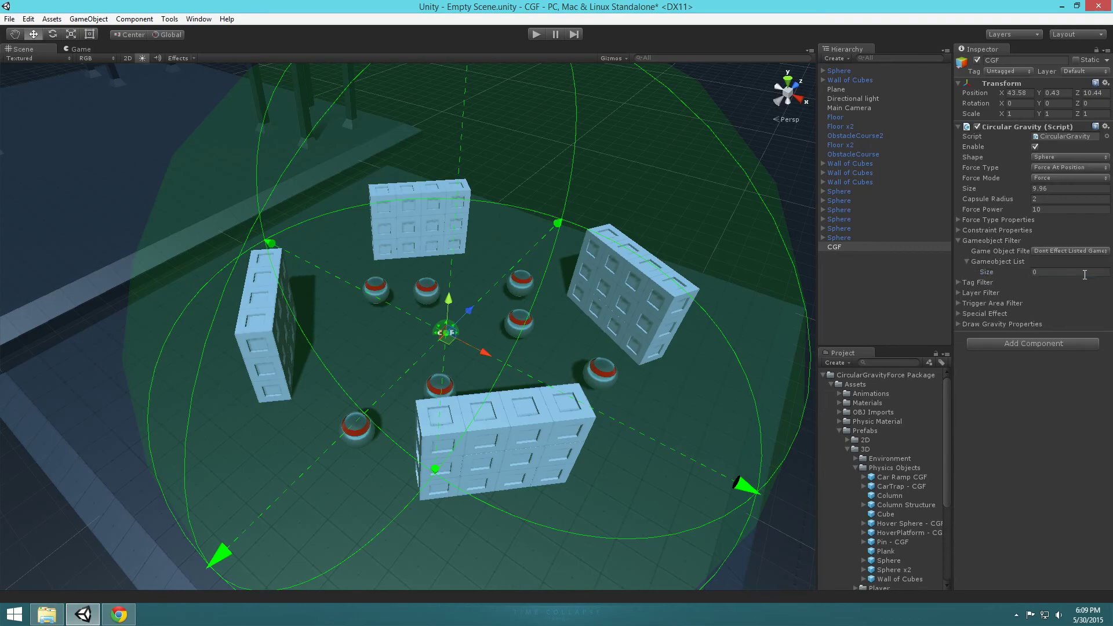
click(1071, 251)
click(997, 259)
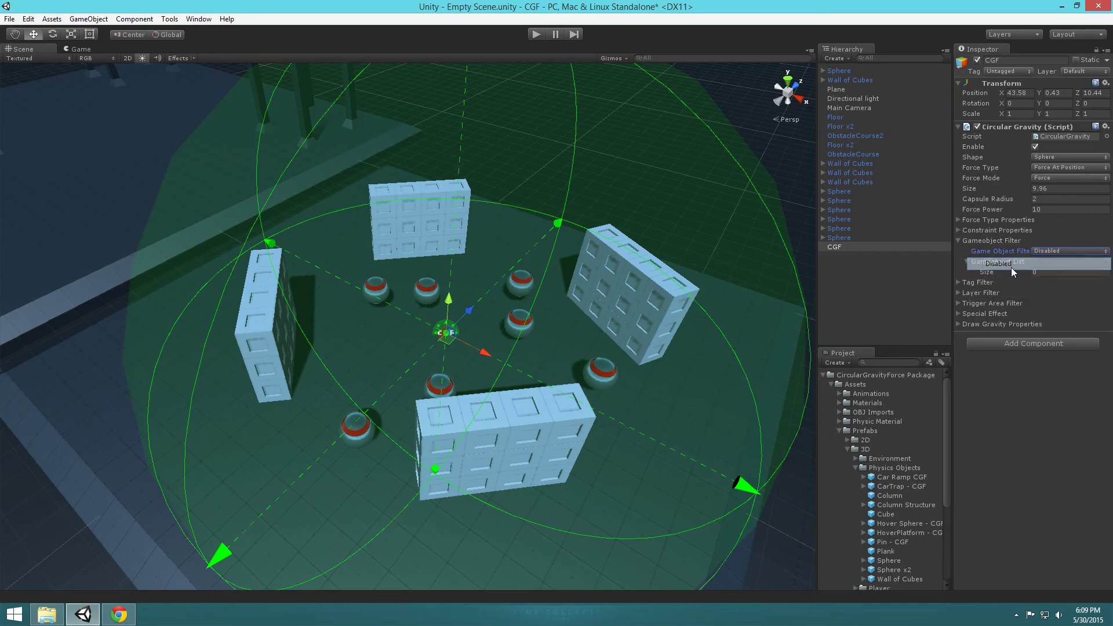
click(958, 241)
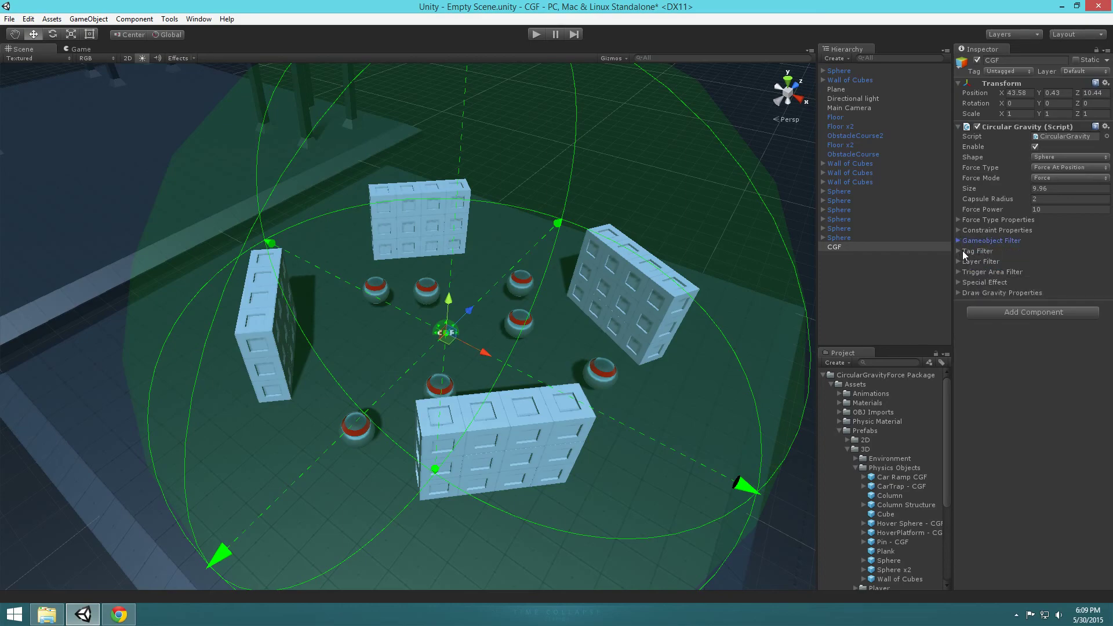
click(958, 251)
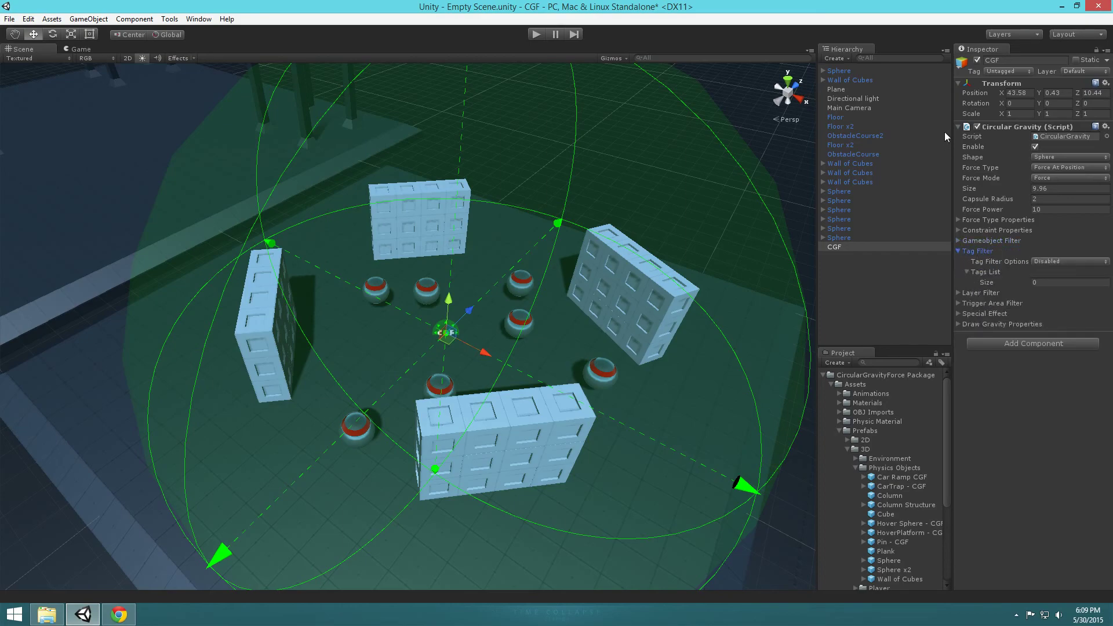
- Tag the four outer spheres around the CGF as Player
alt+drag(561, 291, 223, 264)
click(224, 265)
shift+click(583, 290)
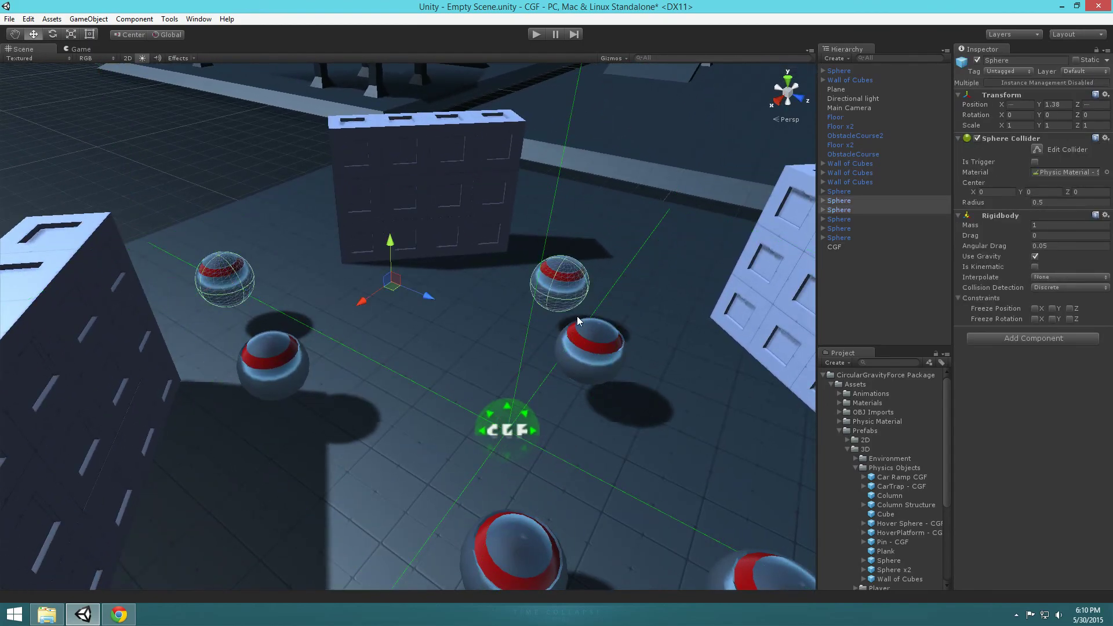
alt+drag(541, 314, 207, 311)
shift+click(586, 367)
shift+click(197, 361)
alt+drag(197, 362, 760, 260)
key(f)
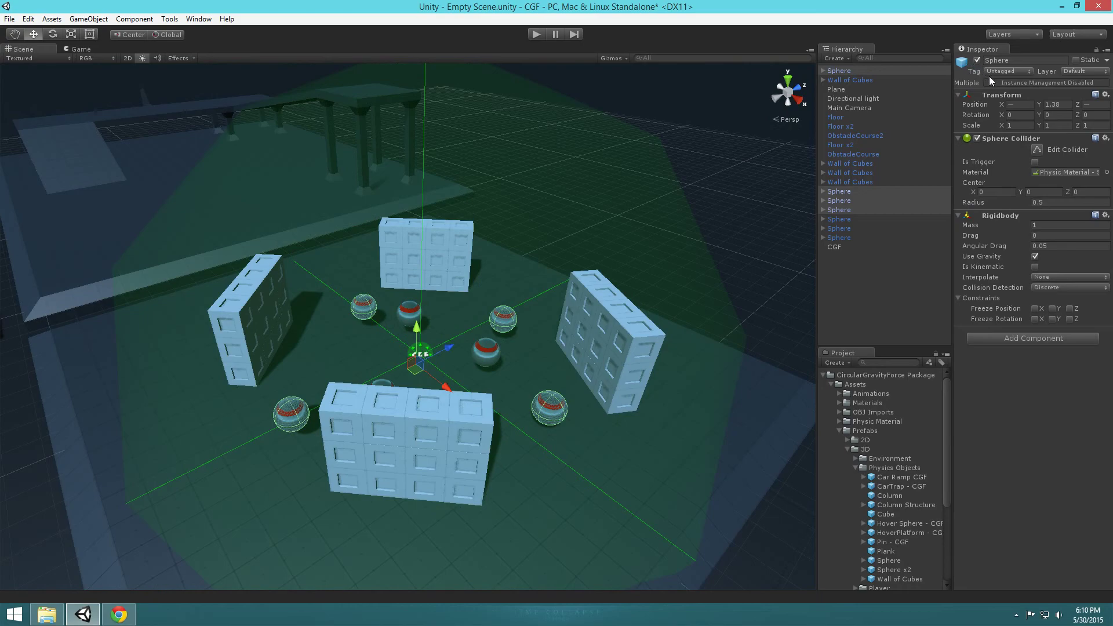
click(1009, 70)
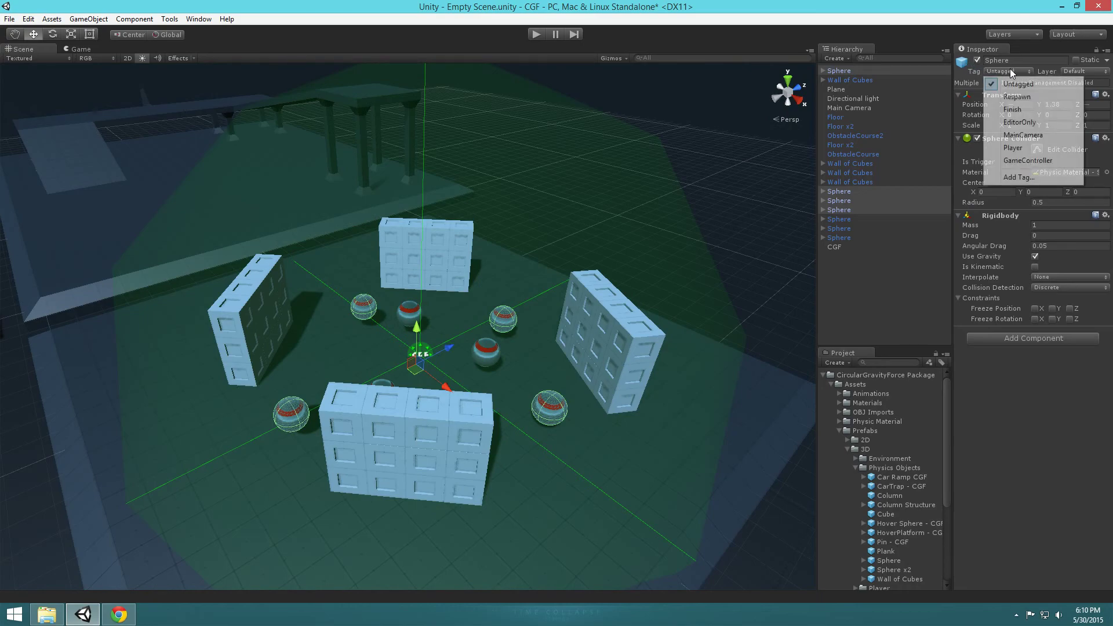
click(1014, 148)
mouse_move(728, 266)
alt+mouse_down()
mouse_move(720, 286)
mouse_move(728, 280)
alt+mouse_up()
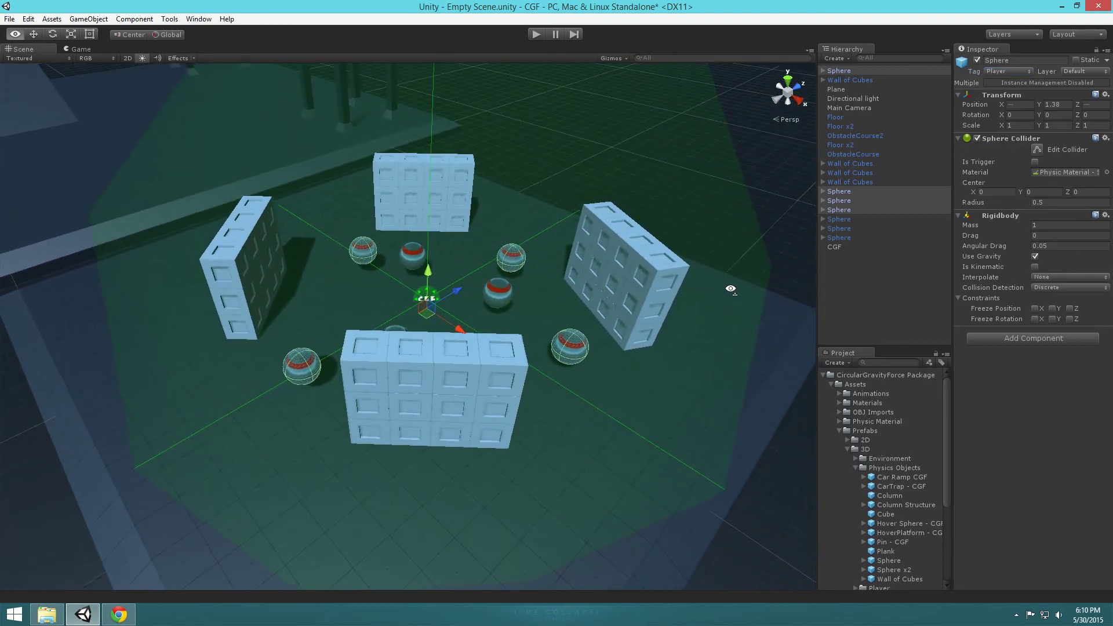
- Set the CGF's Tag Filter to Only Effect Listed Tags, with a Tags List of size 1 containing Player
click(545, 334)
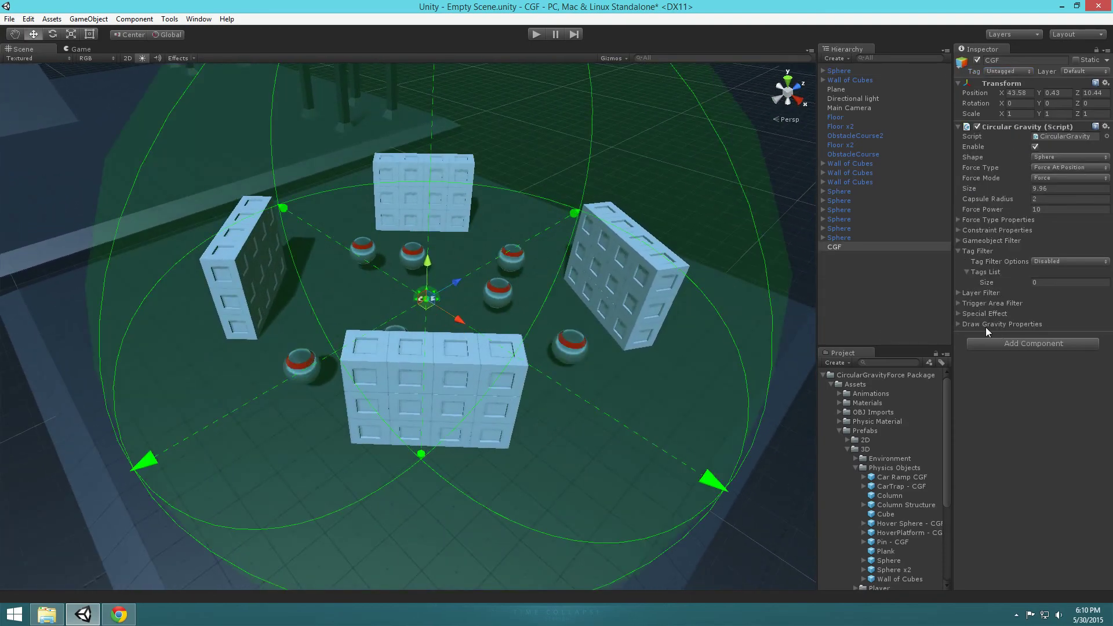
click(1062, 261)
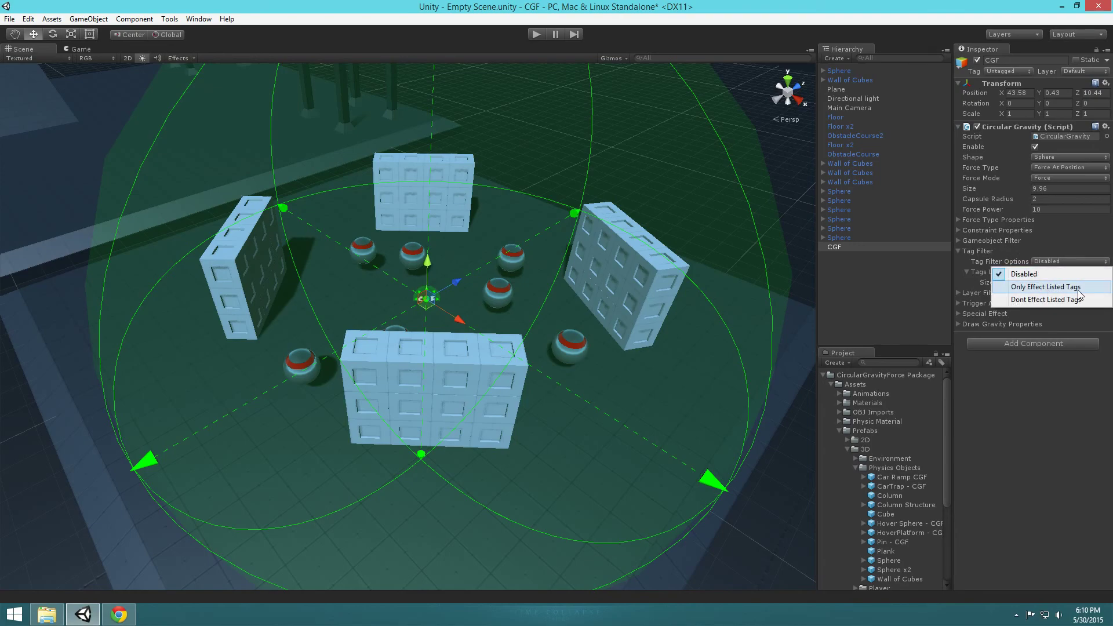
click(1050, 288)
click(1053, 282)
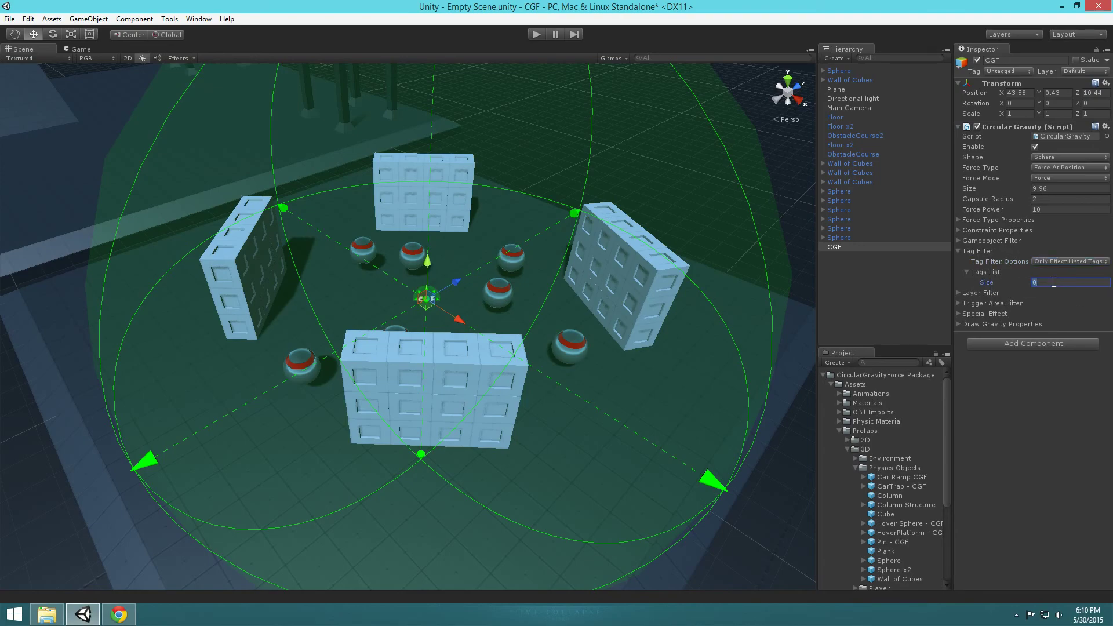
text(1)
key(Return)
click(1052, 292)
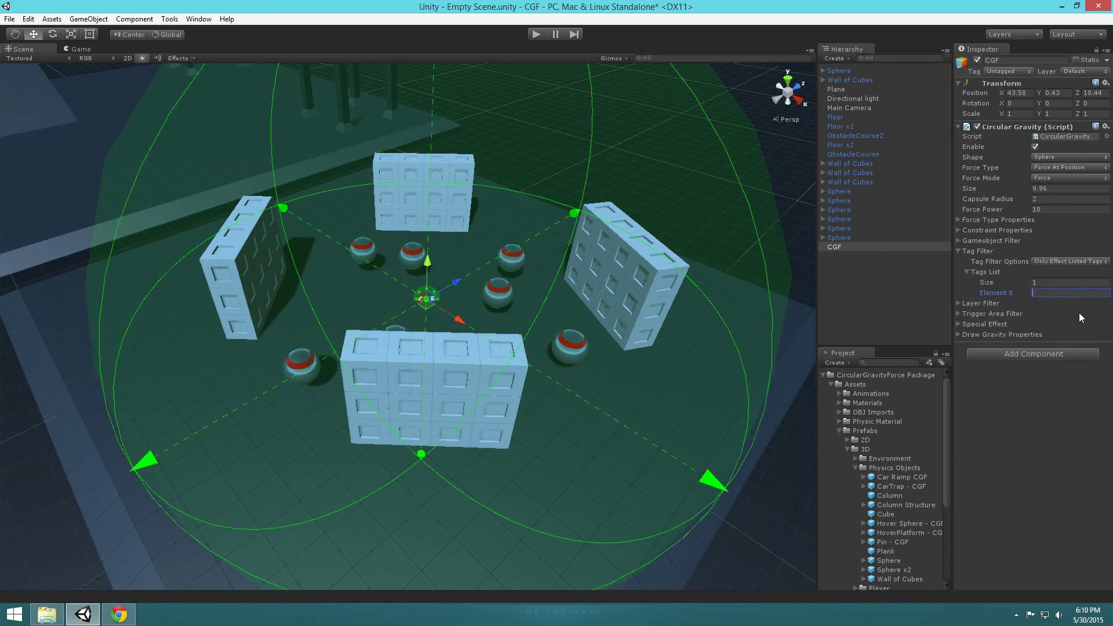
text(Player)
- Play-test the CGF acting only on Player-tagged objects, then stop the test
scroll(489, 312, down, 3)
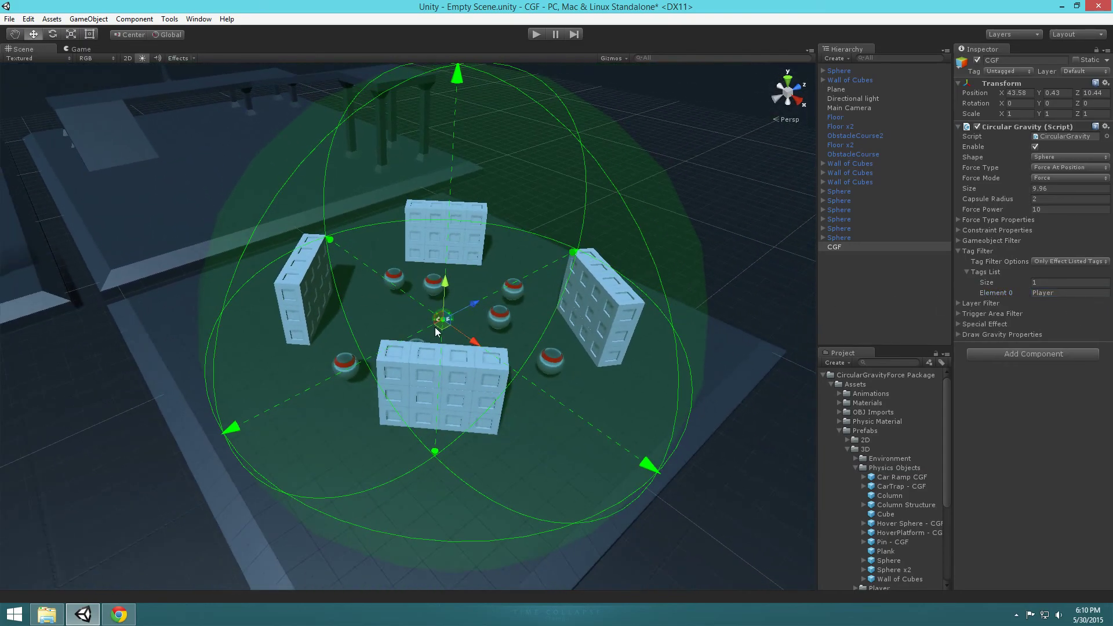
click(535, 34)
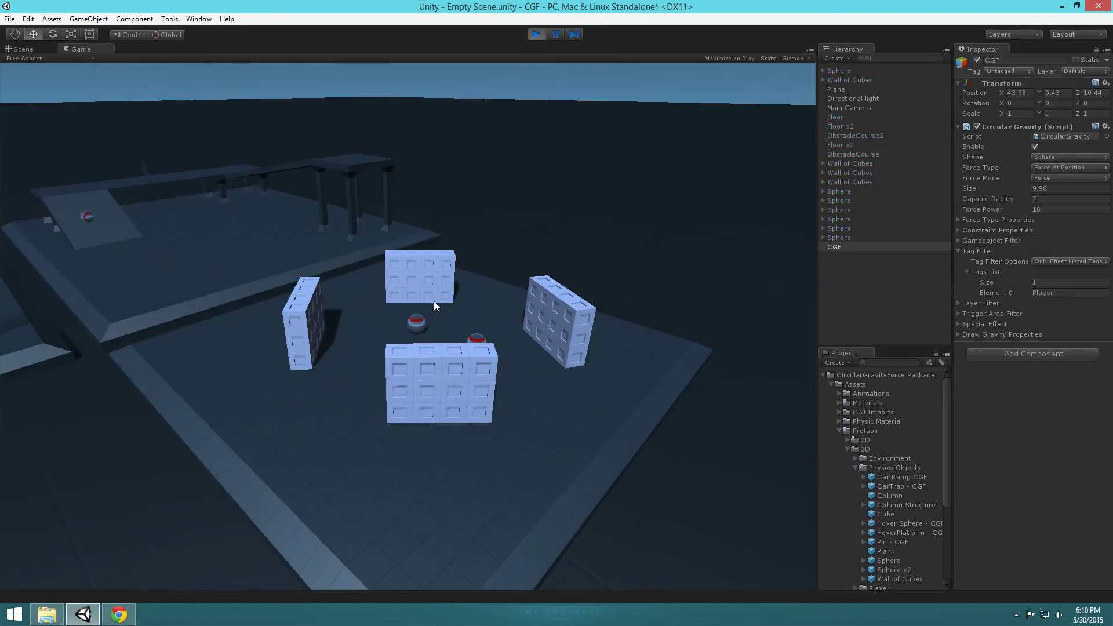
click(537, 34)
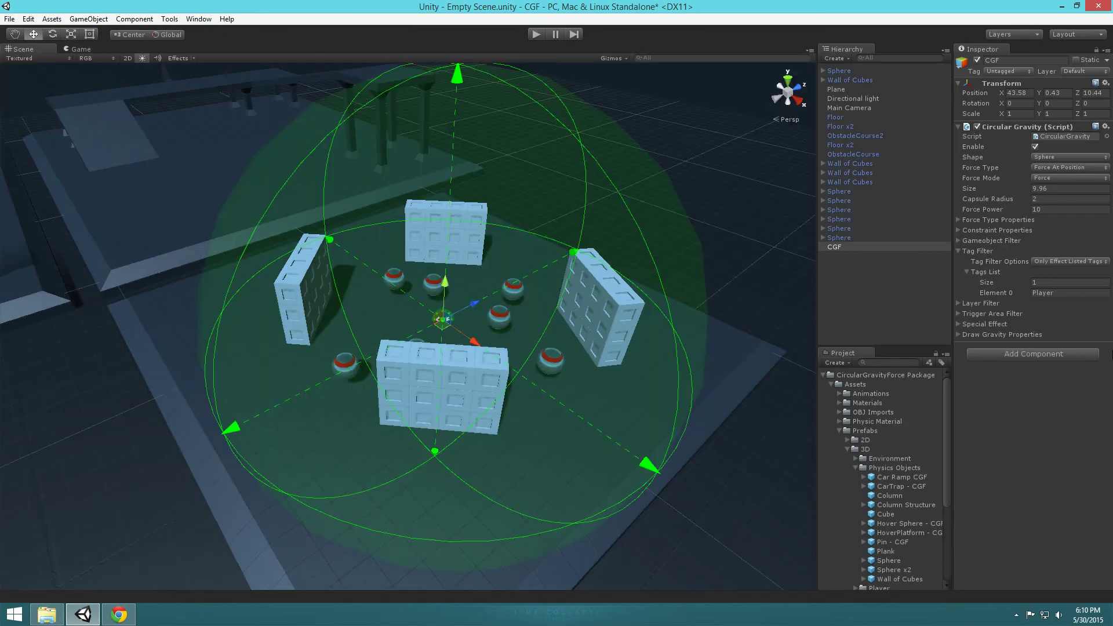
- Set the CGF's Tag Filter to Dont Effect Listed Tags and play-test its effect on objects without the Player tag
click(1069, 261)
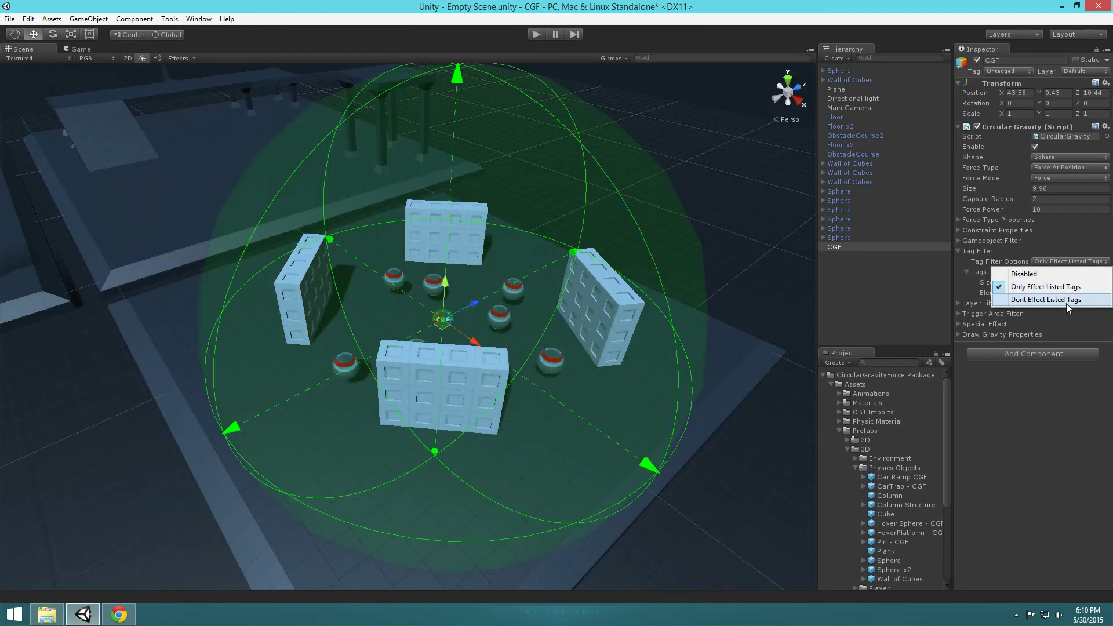
click(1065, 303)
click(536, 34)
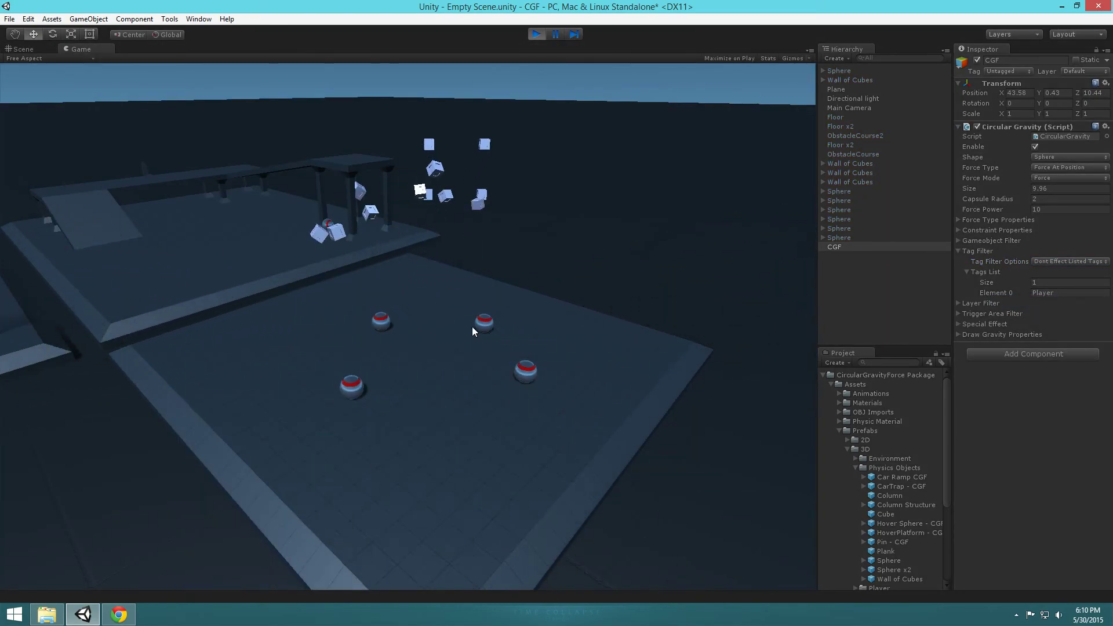
click(535, 34)
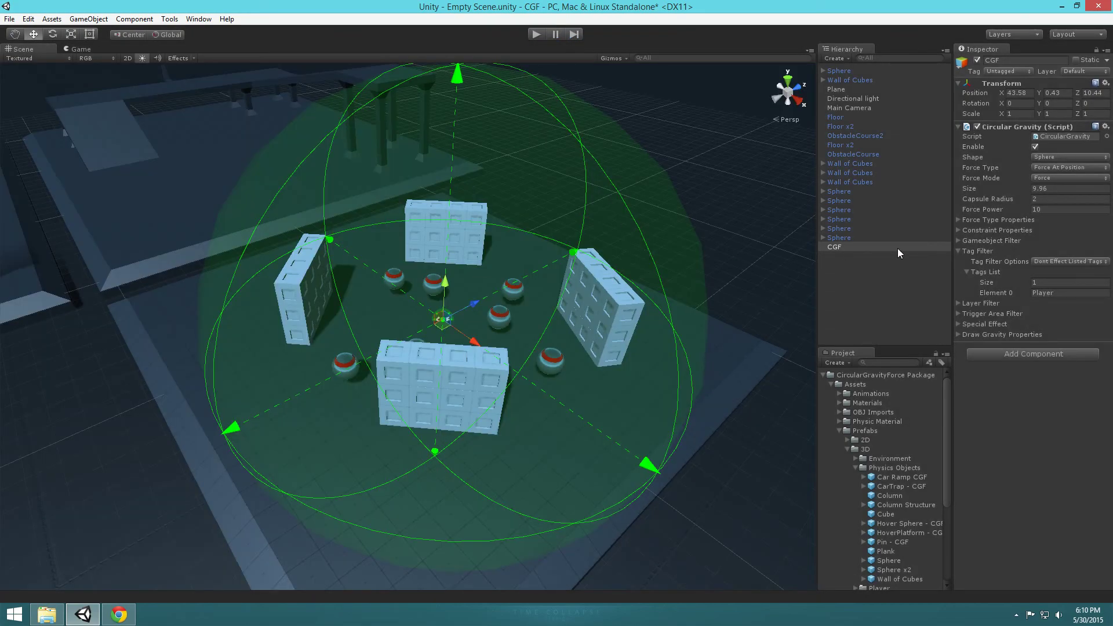
- Examine the layer options available for the CGF object
right_drag(592, 252, 571, 255)
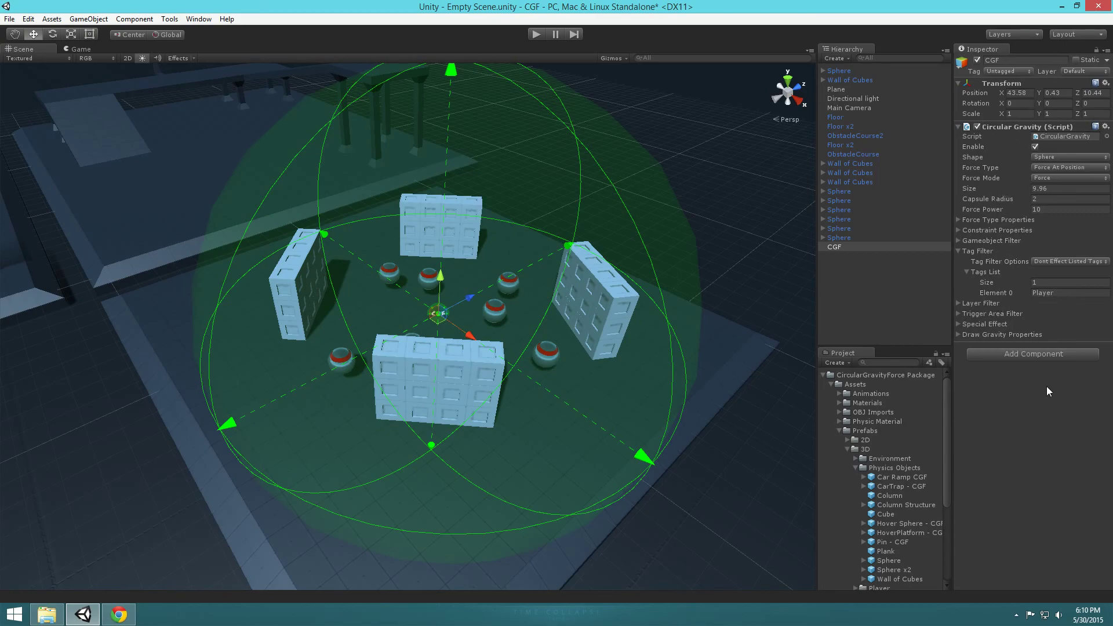
click(1076, 71)
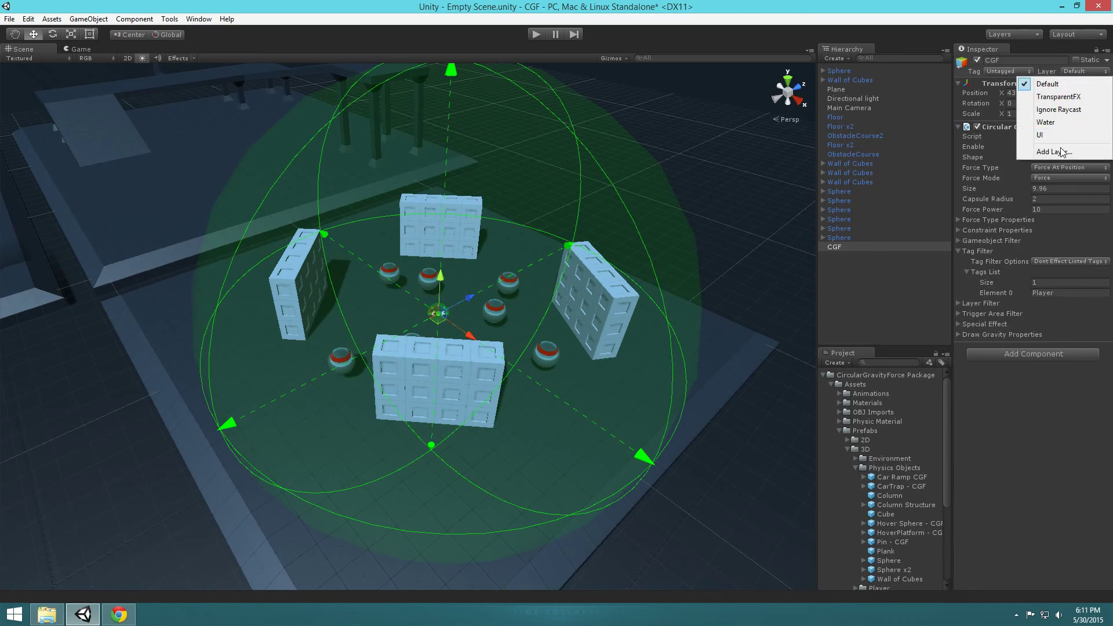
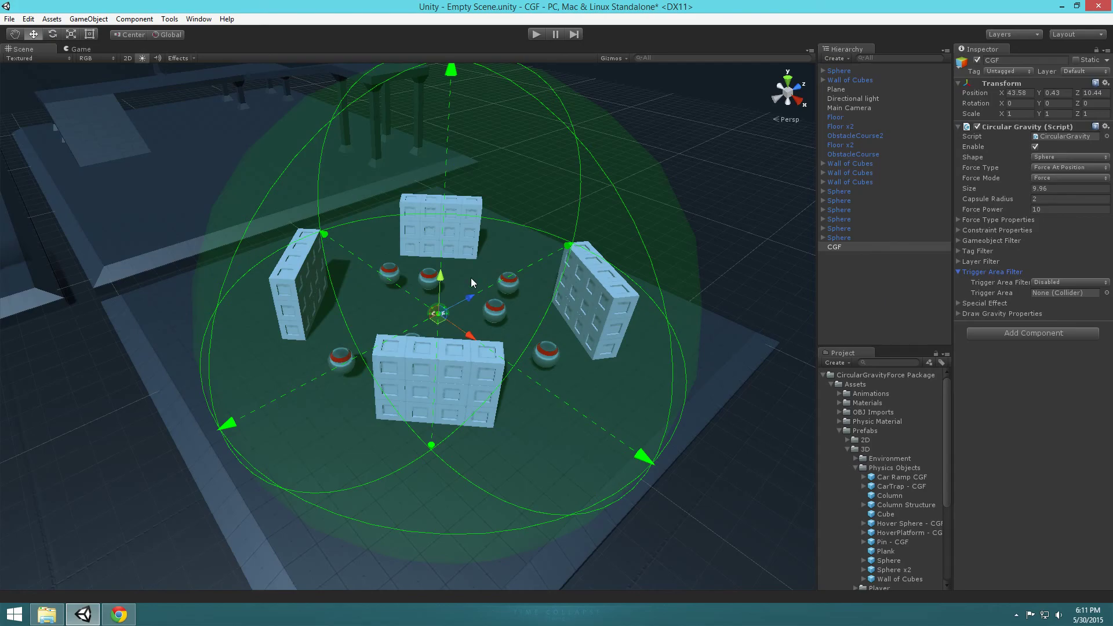
- Create an empty game object at the root of the scene
alt+drag(500, 279, 470, 280)
click(831, 288)
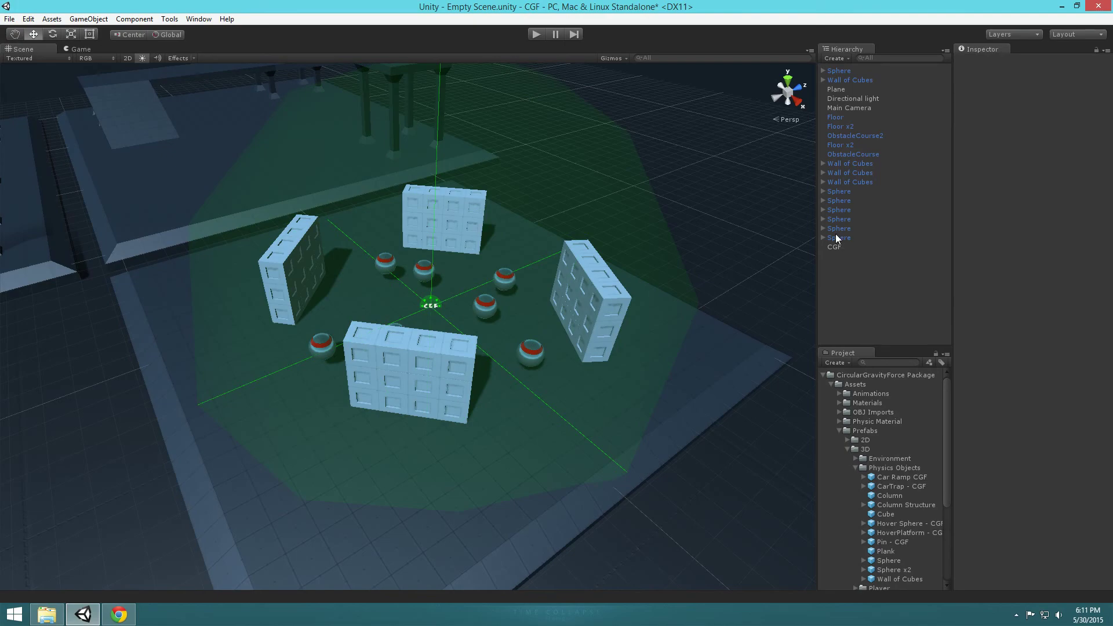
right_click(832, 267)
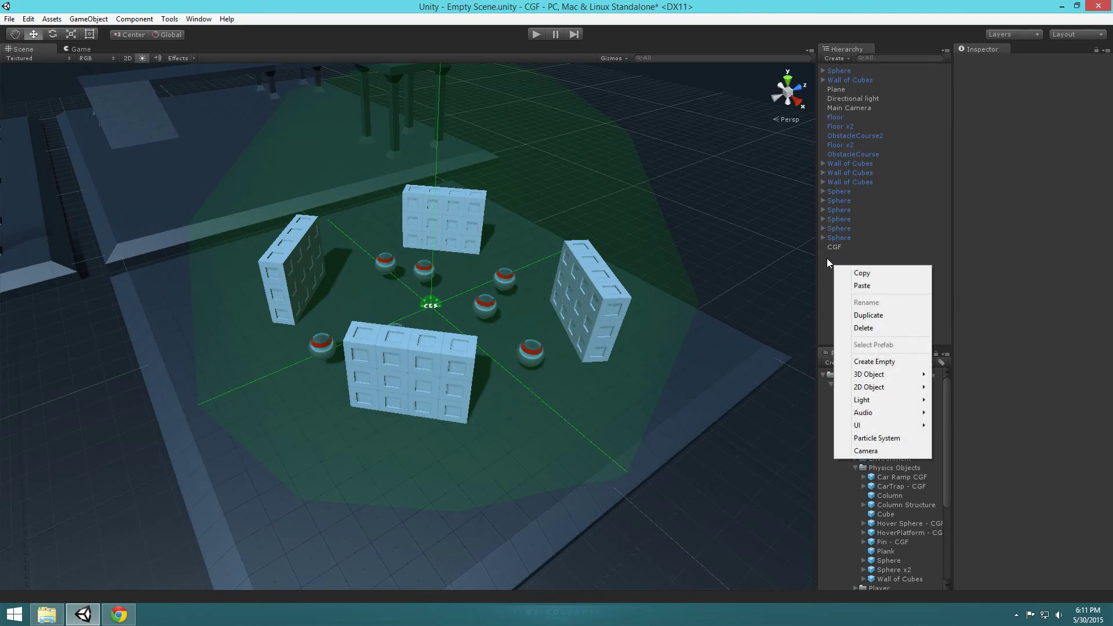
click(863, 361)
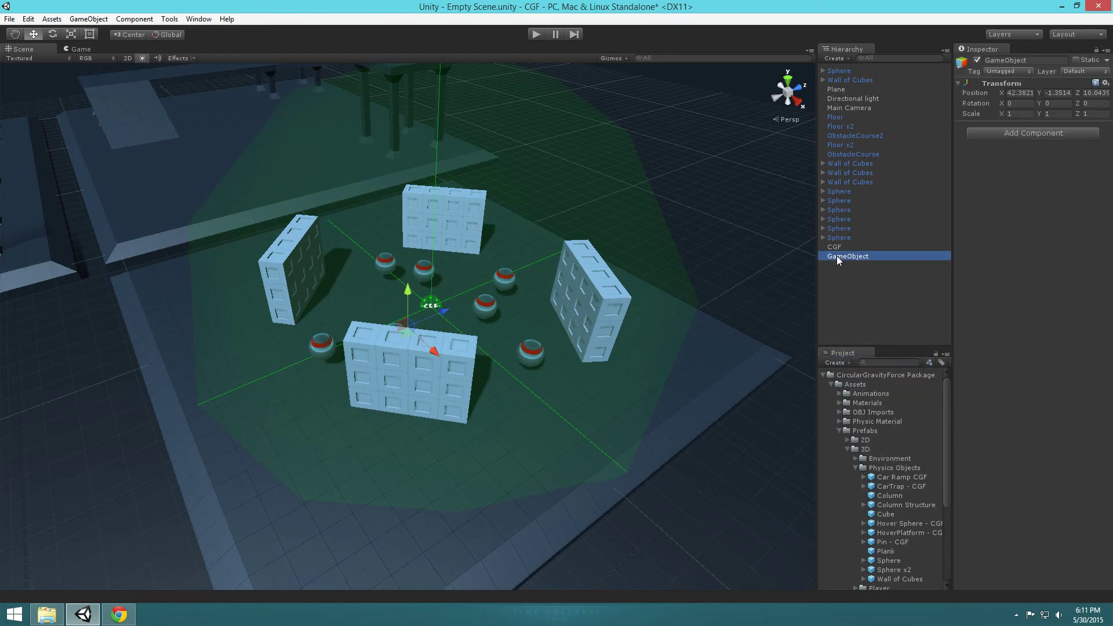
- Move the empty game object to about X 42.38, Y 0.49, Z 8.56 beside the CGF and add a Box Collider to it
drag(405, 327, 373, 307)
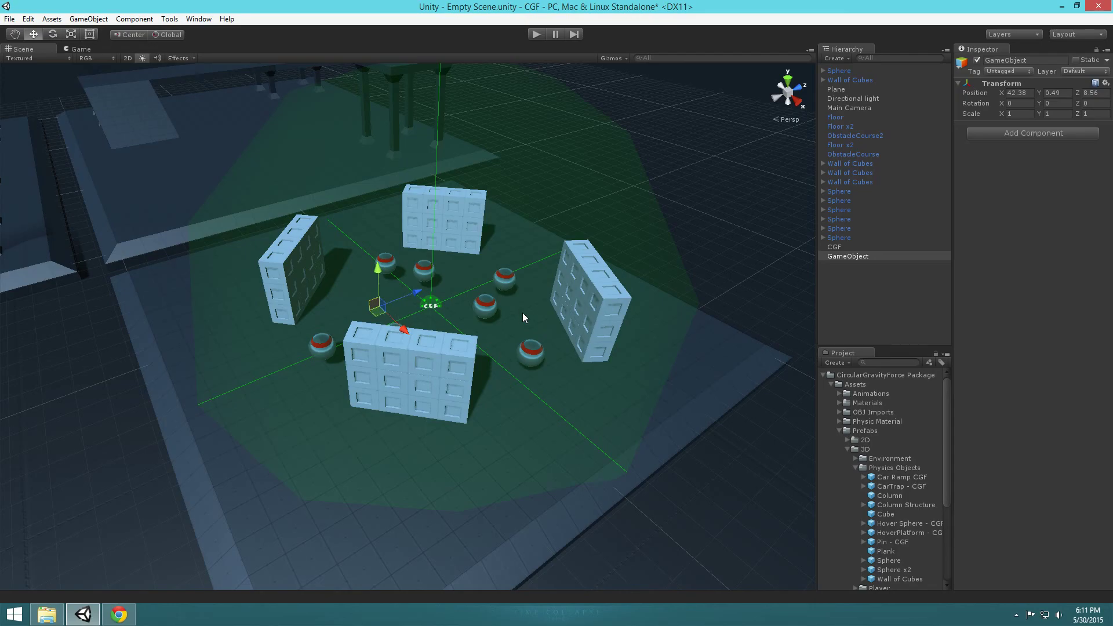
click(836, 256)
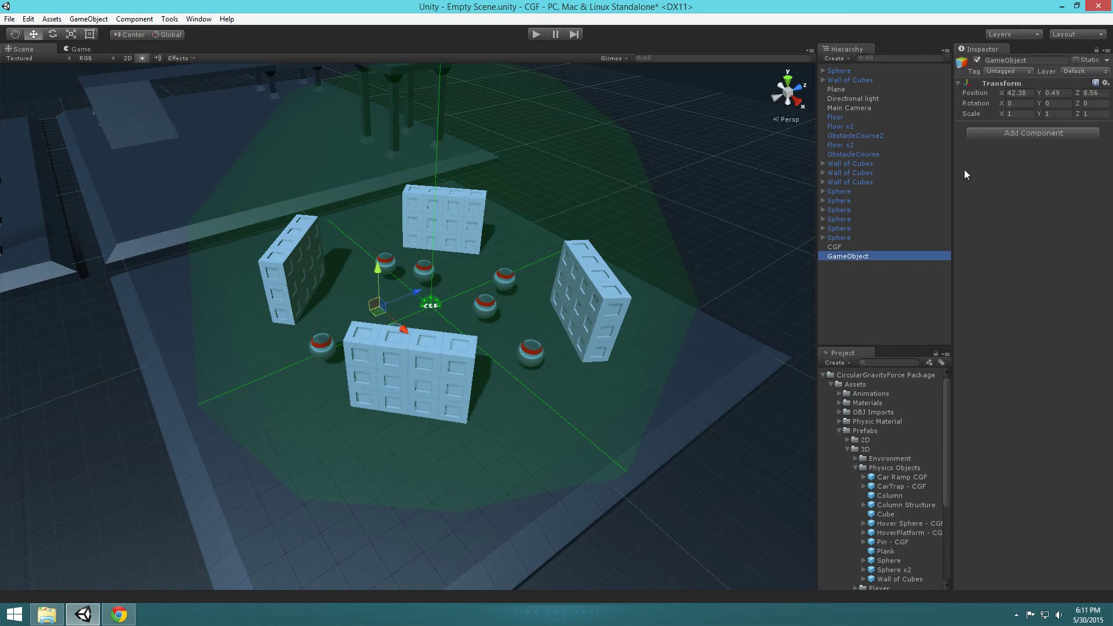
click(1045, 133)
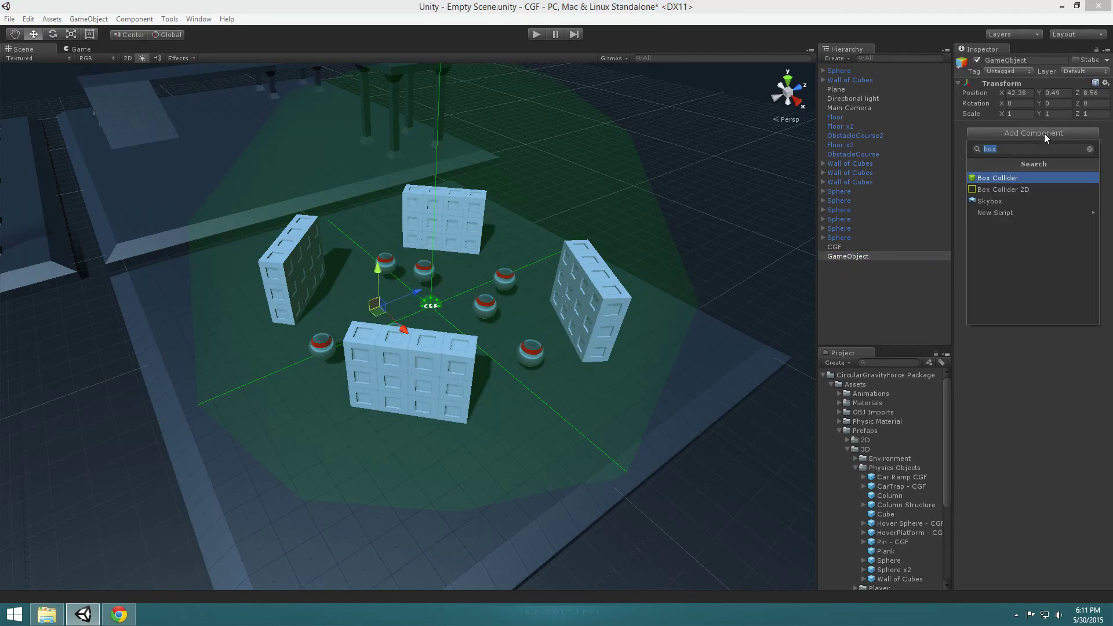
click(1007, 179)
- Set the Box Collider's size to X 5, Y 2, Z 5
click(1001, 200)
text(5)
key(Tab)
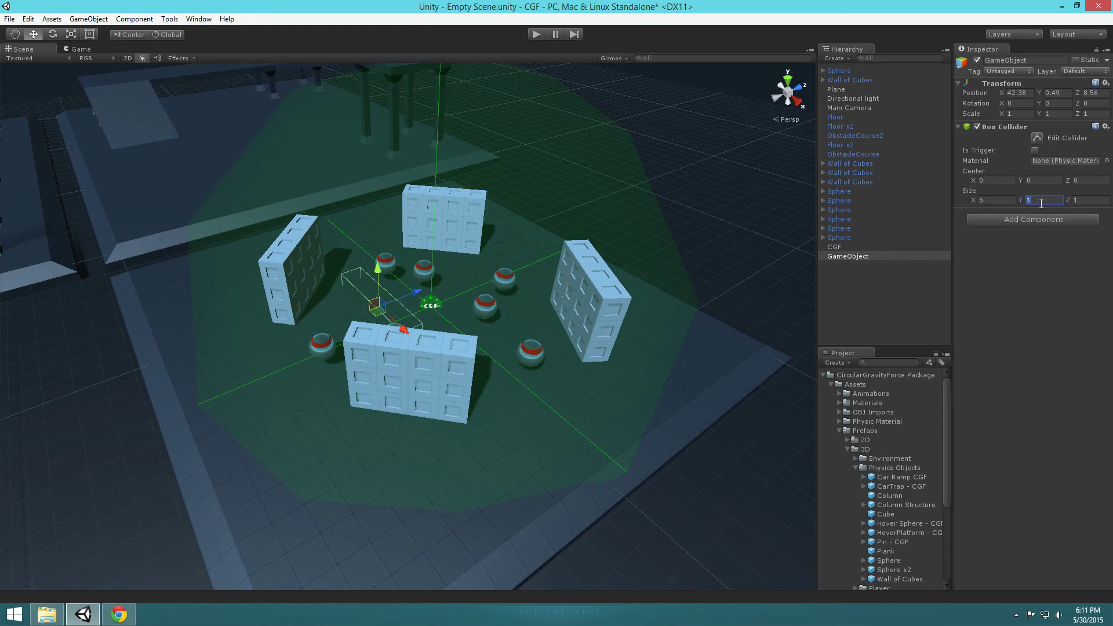
text(3)
text(2)
click(1087, 201)
text(5)
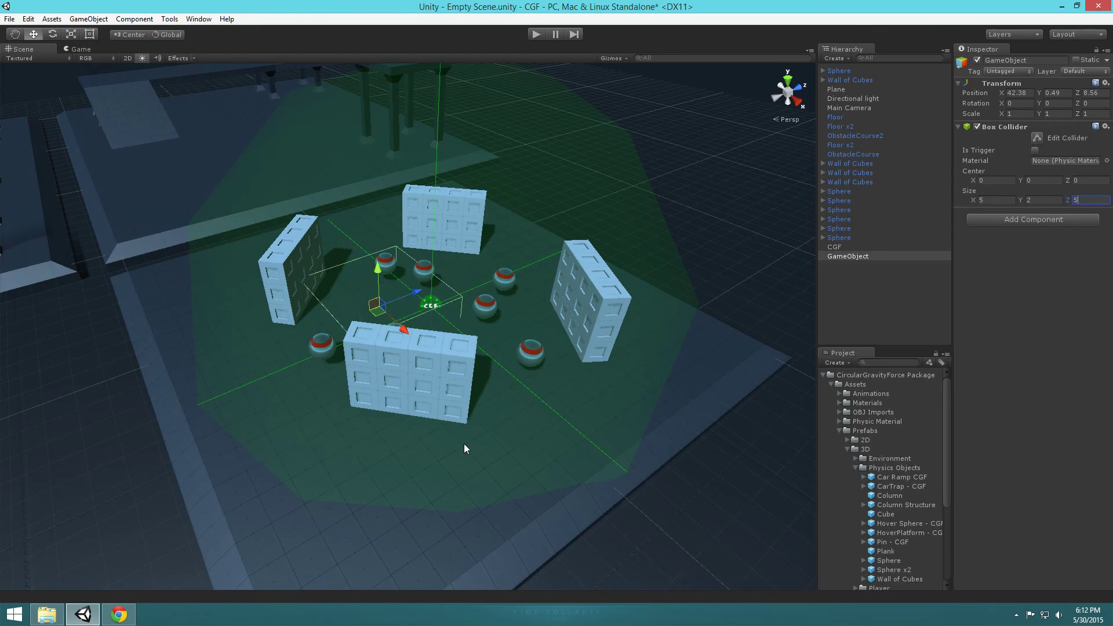
- Move the collider object over two of the spheres, to about X 44.09, Y 2.42, Z 4.65
scroll(477, 443, up, 5)
drag(383, 341, 438, 285)
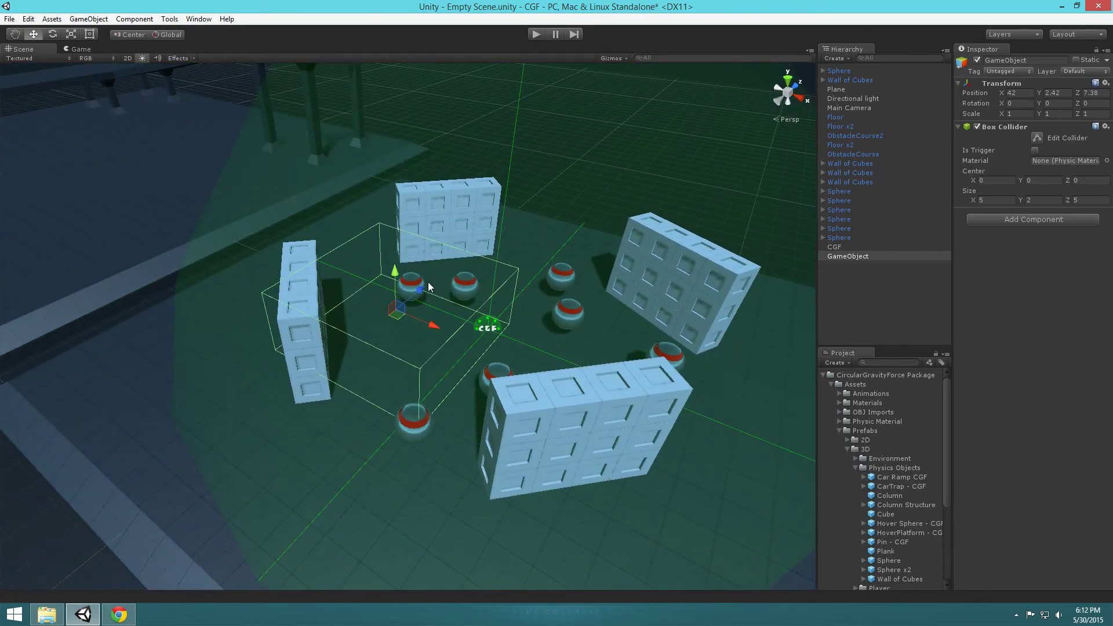
drag(394, 318, 388, 427)
- Set the Box Collider's X and Z size to 6 and turn on Is Trigger
click(996, 198)
text(6)
click(1097, 197)
text(6)
alt+drag(497, 369, 579, 355)
scroll(485, 368, up, 5)
alt+drag(484, 368, 583, 366)
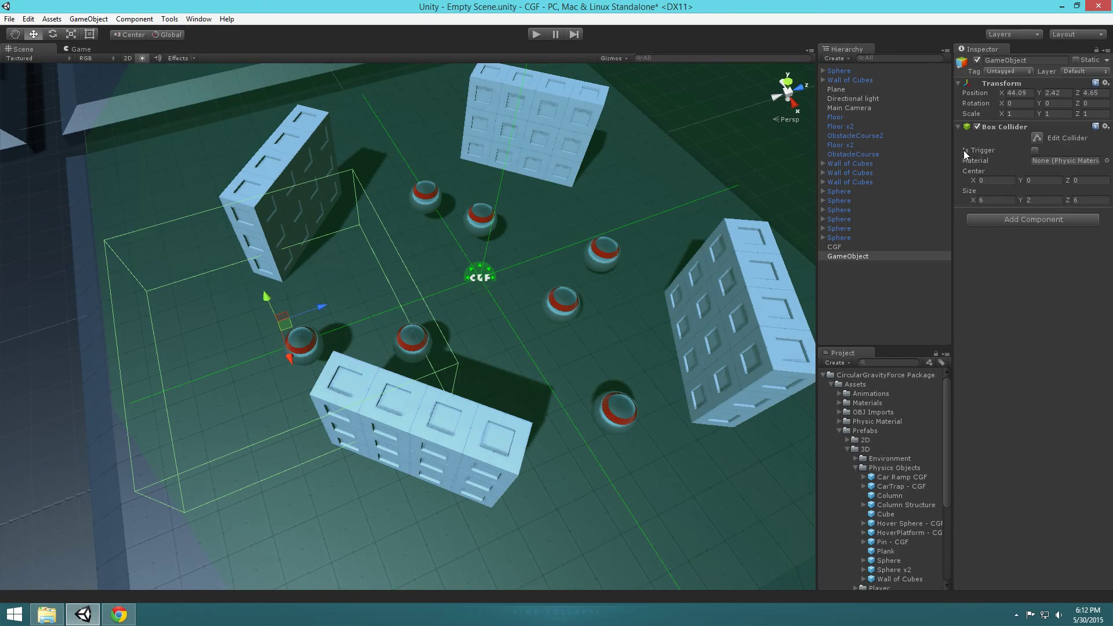
click(1035, 151)
click(876, 310)
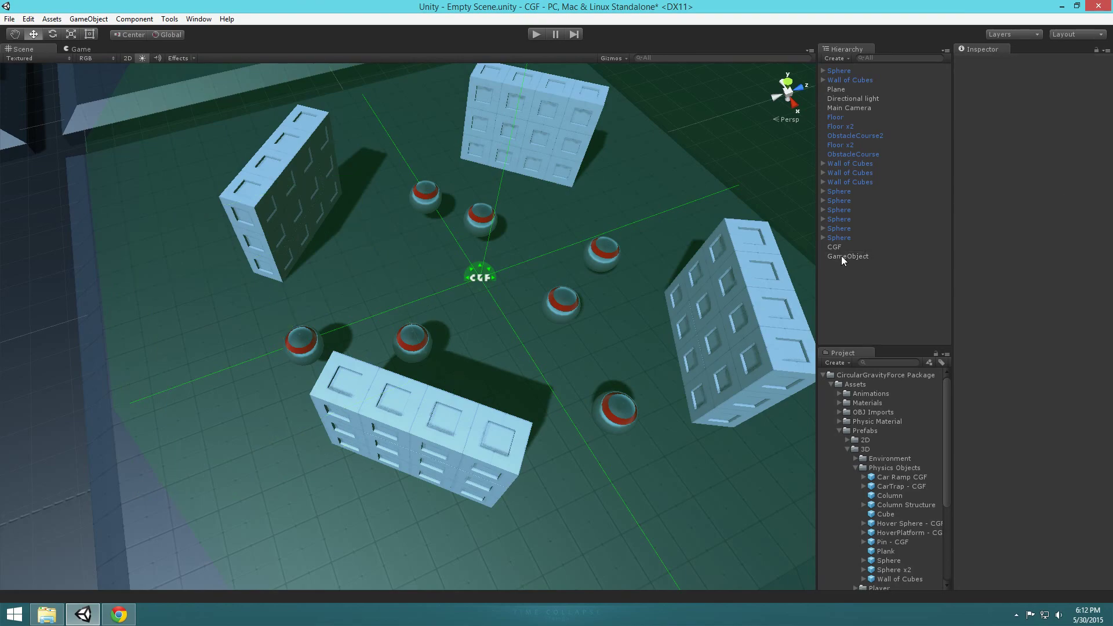
- Set the CGF's Trigger Area Filter to Only Effect Within Tigger and assign the box collider object as its Trigger Area
click(840, 255)
click(842, 247)
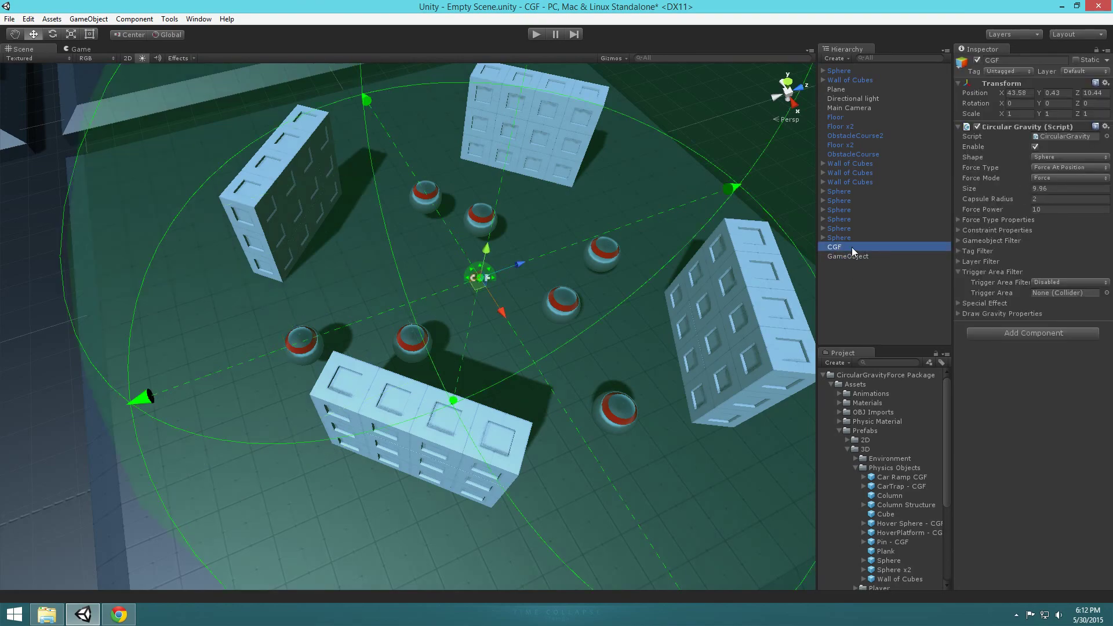
click(1052, 282)
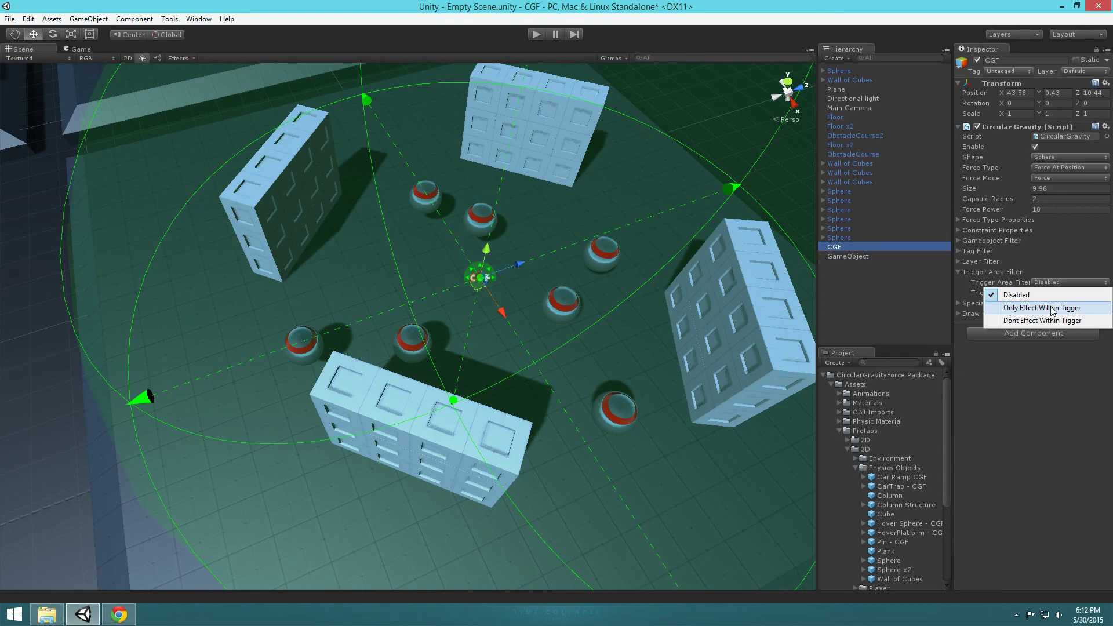
click(1076, 310)
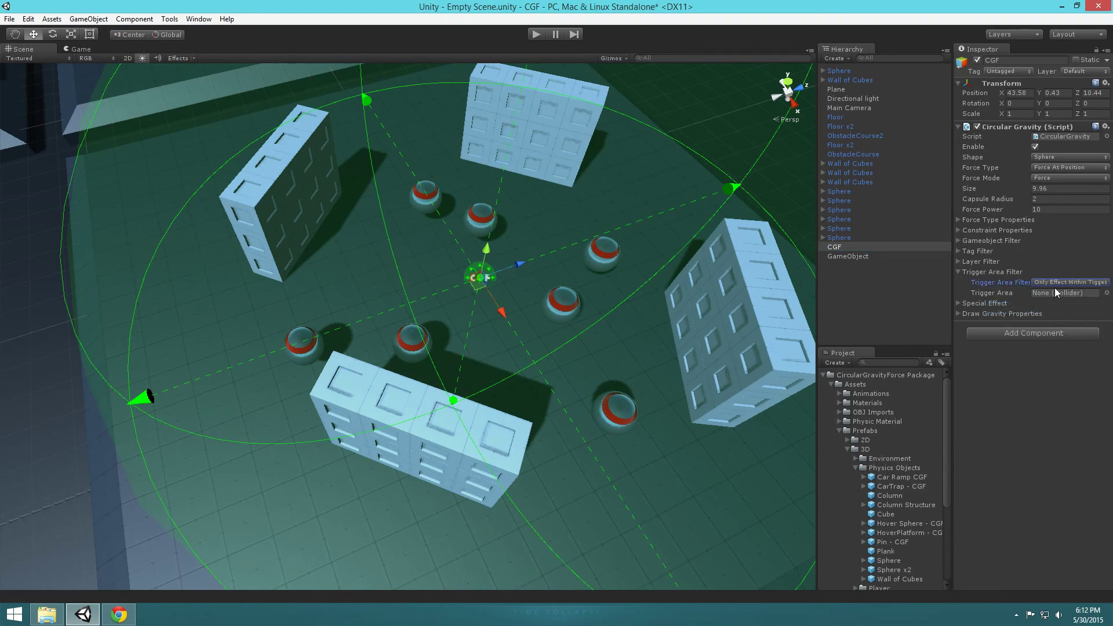
drag(850, 256, 1055, 295)
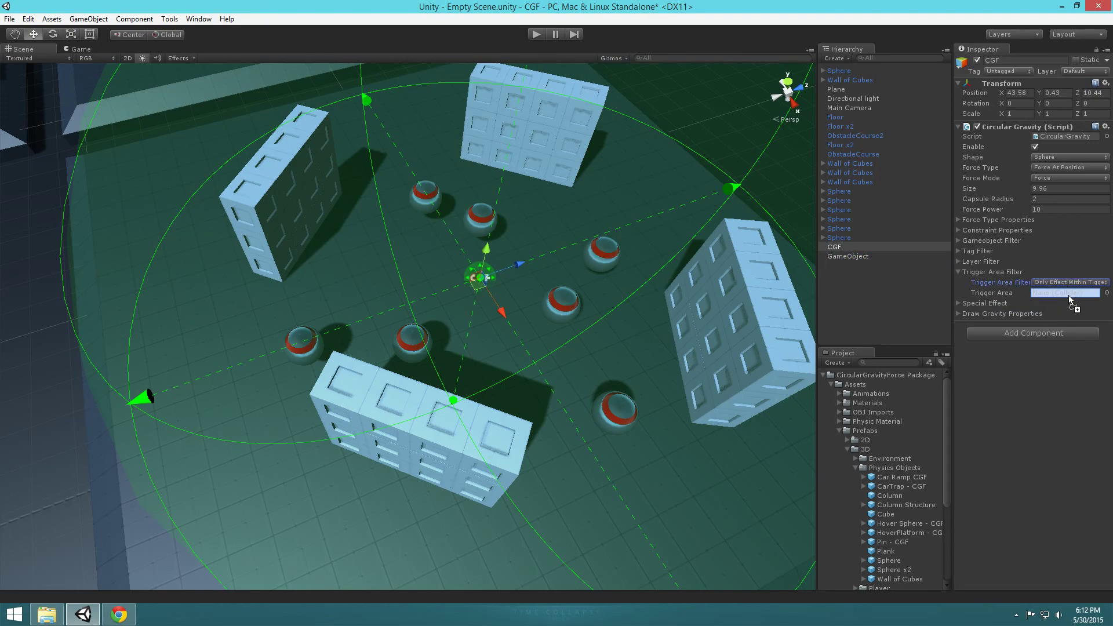
click(1064, 293)
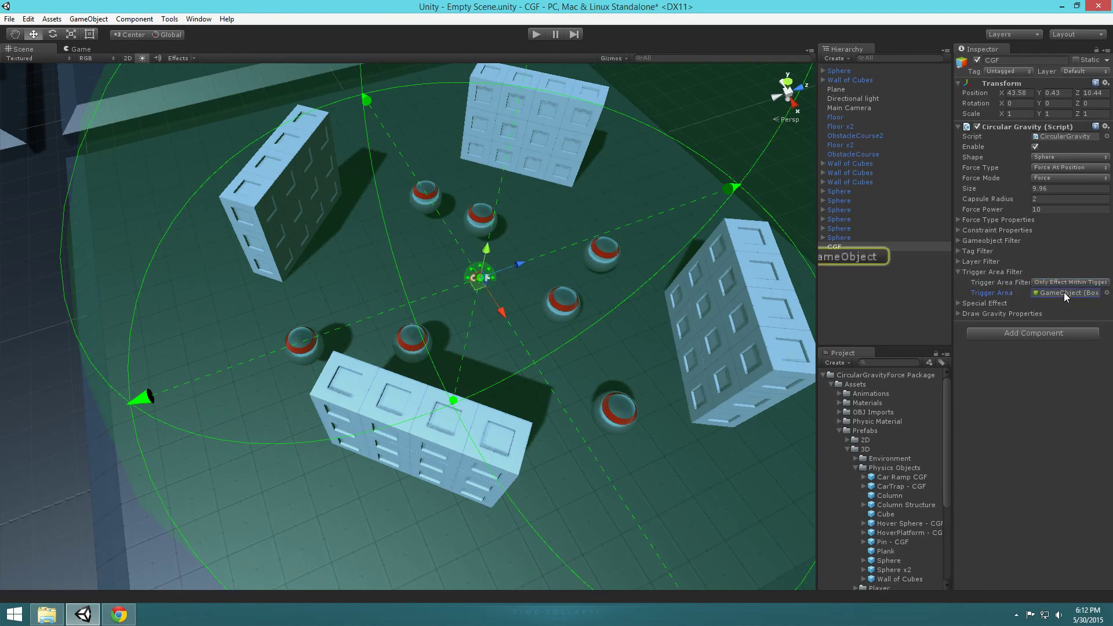
- Play-test the CGF acting only within the trigger area, moving the trigger box closer to the CGF in the Scene view
click(861, 259)
alt+drag(631, 328, 592, 264)
click(543, 36)
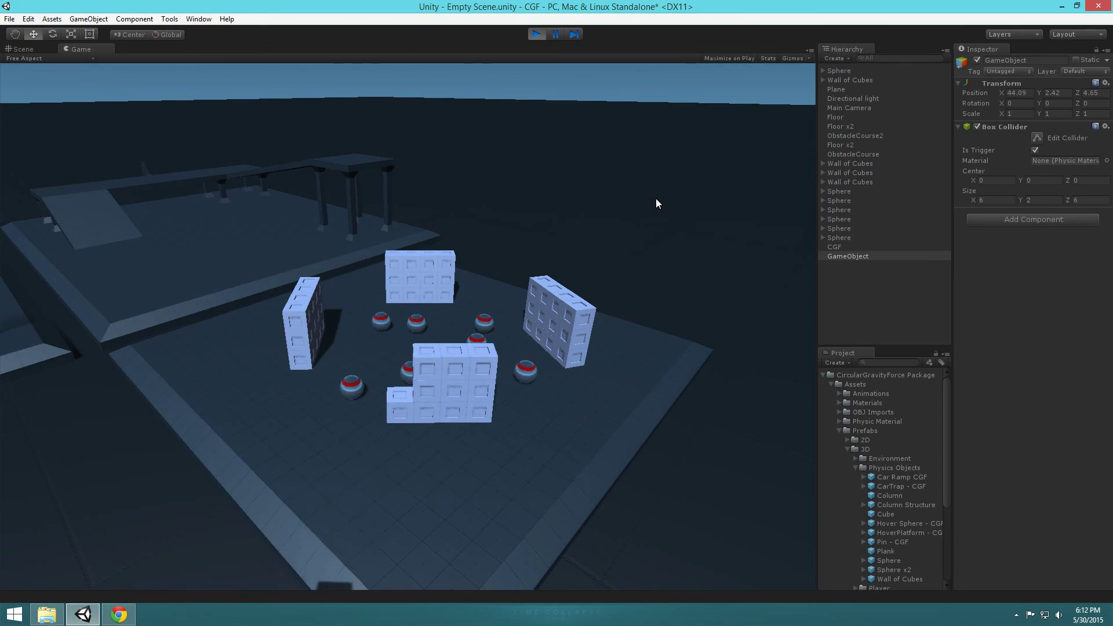
click(24, 48)
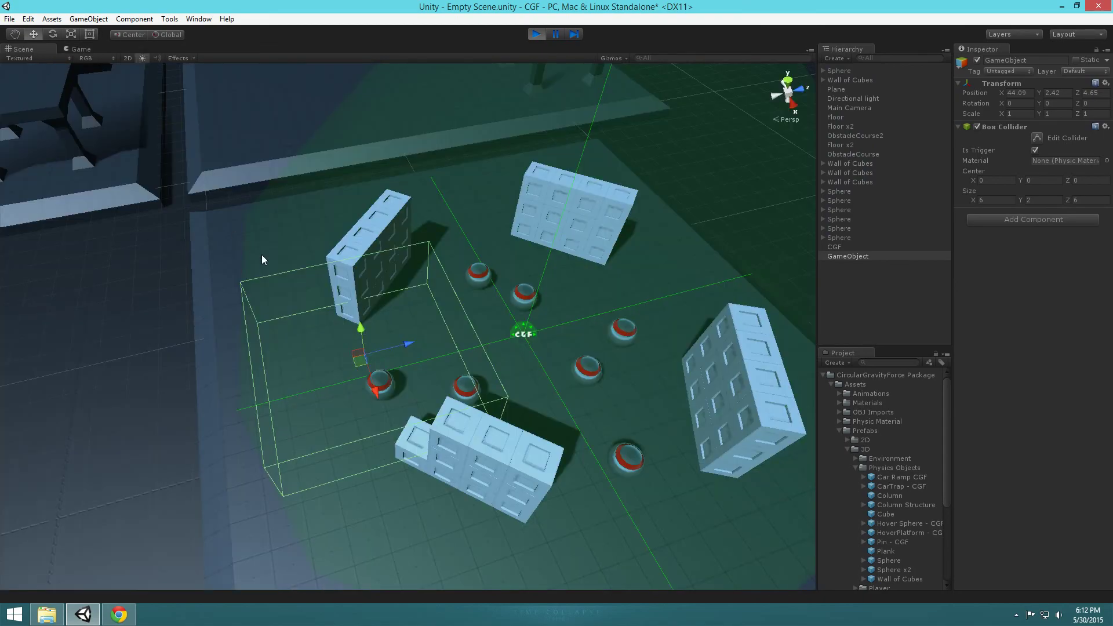
drag(360, 357, 399, 304)
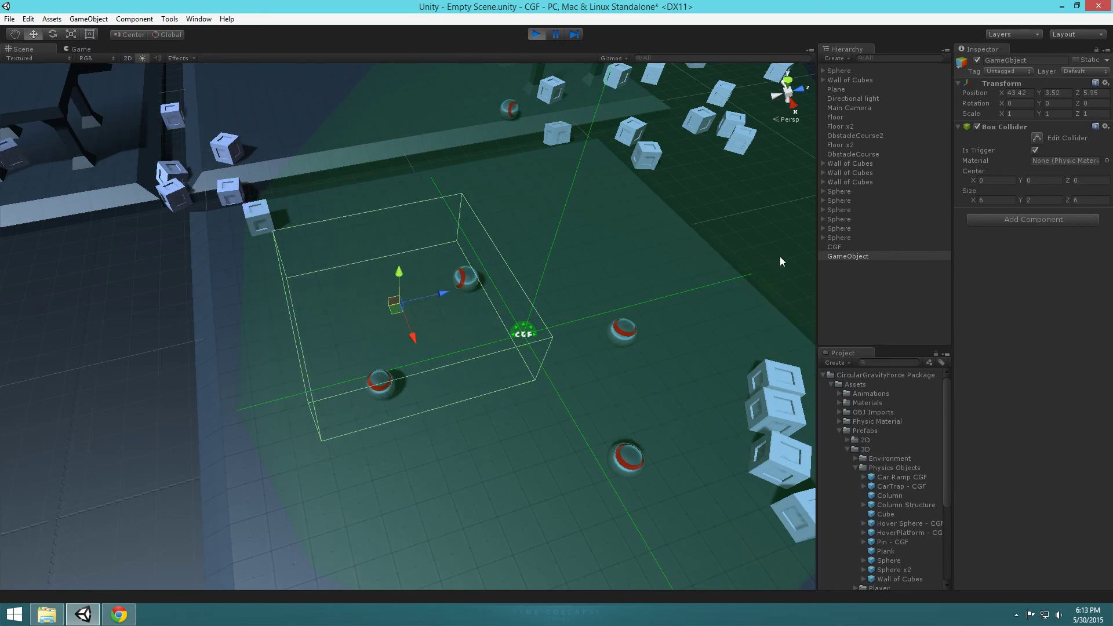
- Examine the CGF's Tag Filter and tags list during the play test, view the scattered objects, and stop the test
click(834, 247)
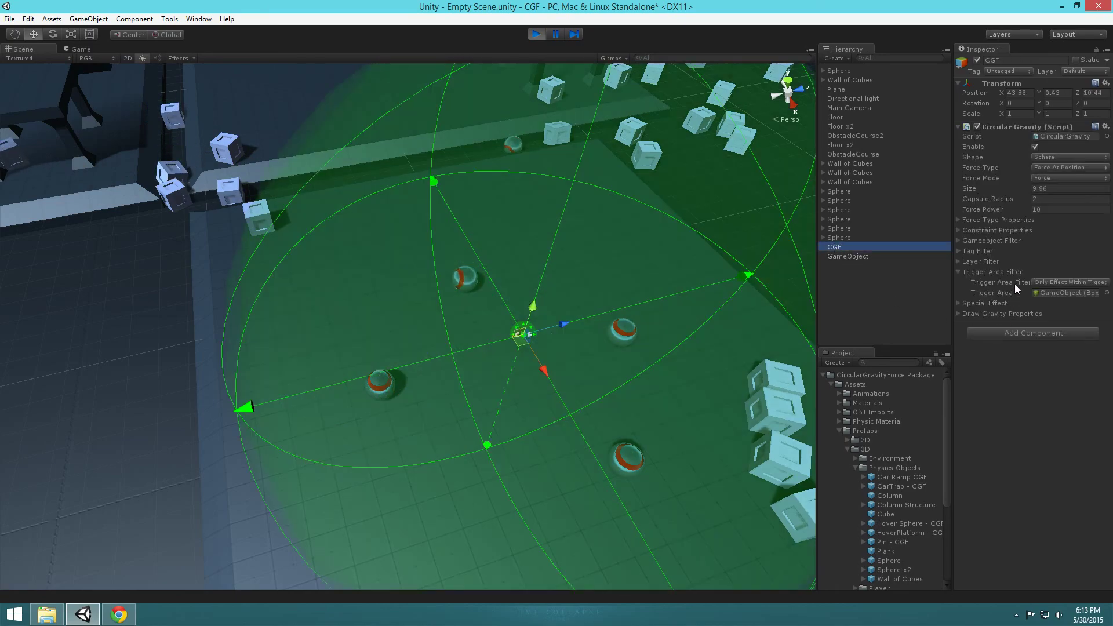
click(958, 251)
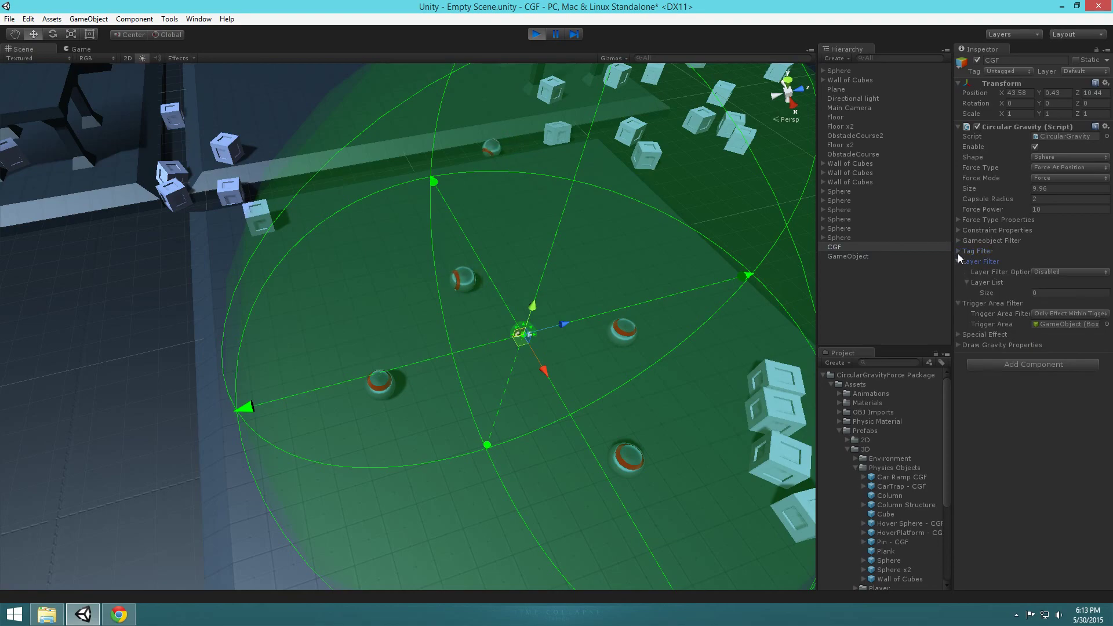
click(965, 271)
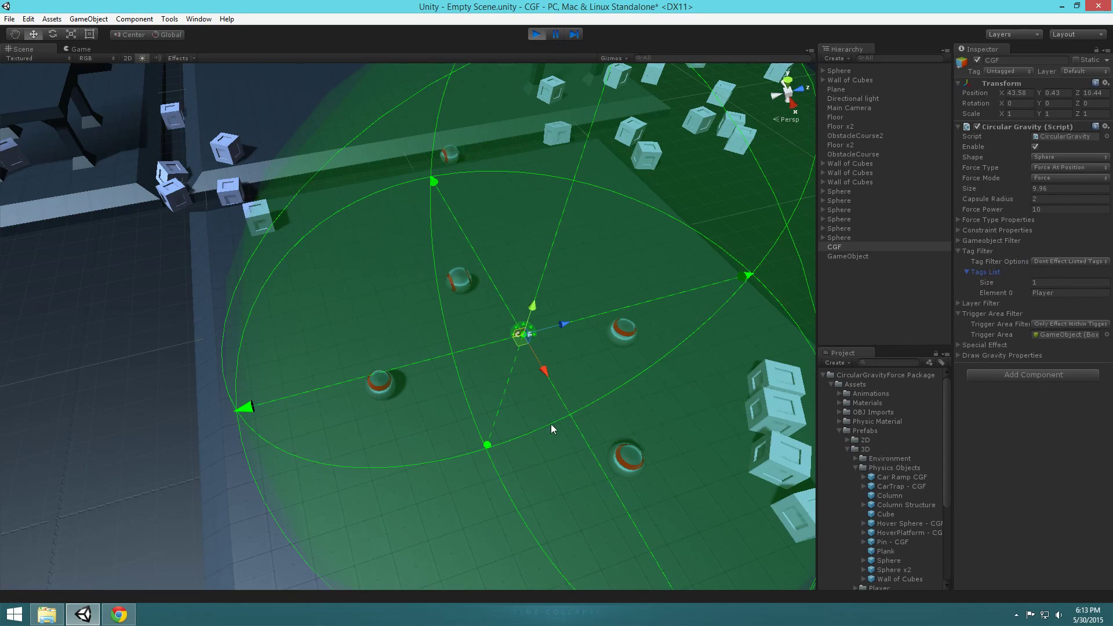
alt+drag(632, 305, 1039, 234)
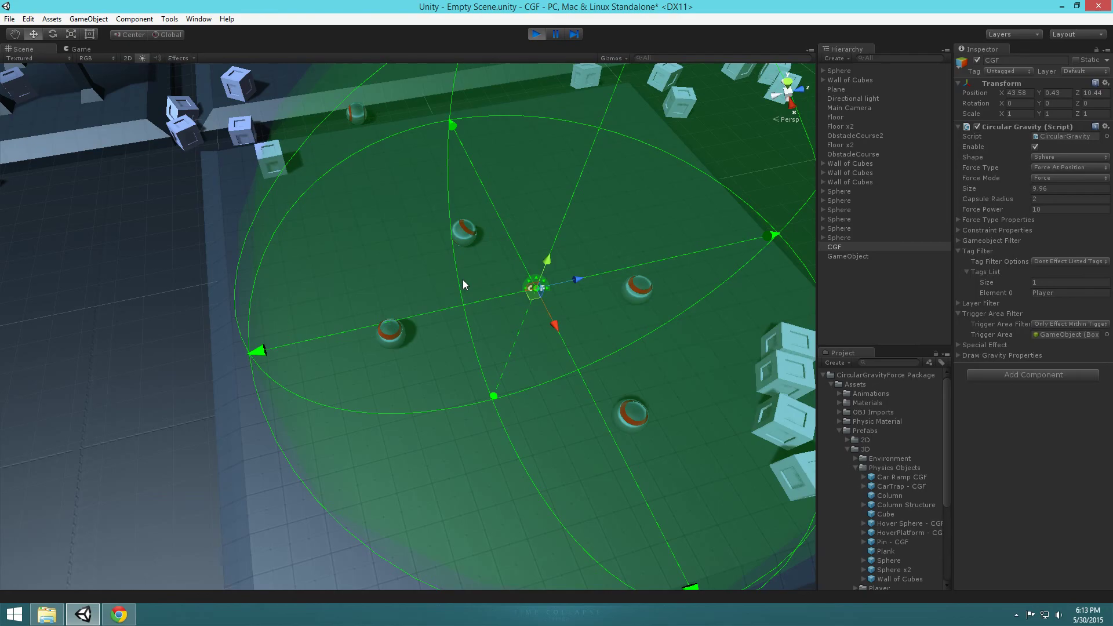
alt+drag(447, 273, 534, 245)
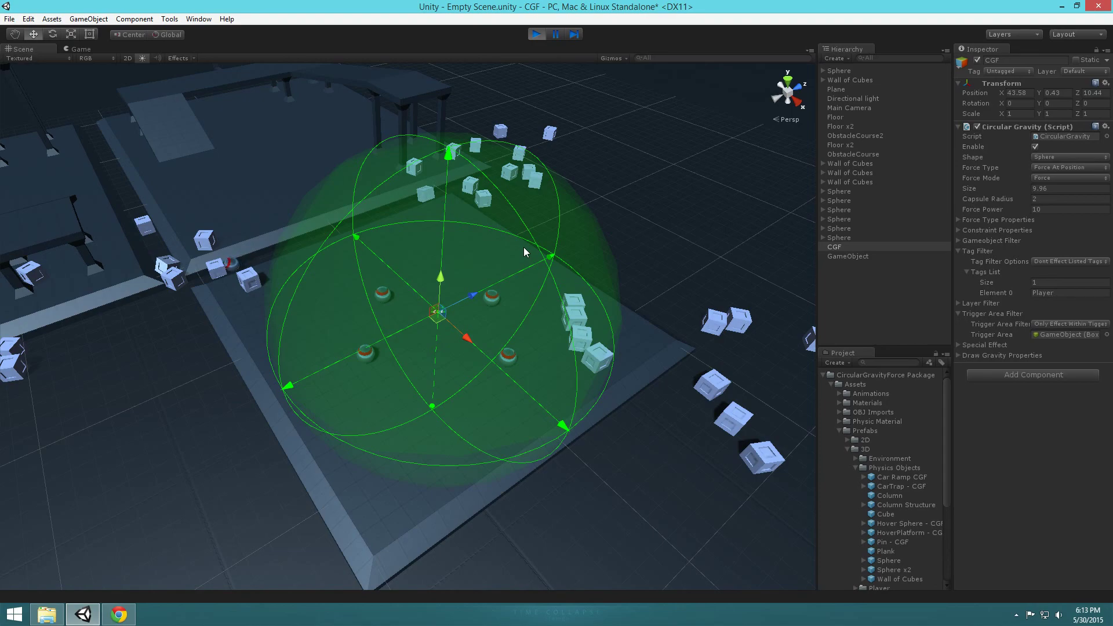
click(537, 35)
- View the reset test scene up close and expand the CGF's Gameobject Filter settings
alt+drag(596, 256, 629, 267)
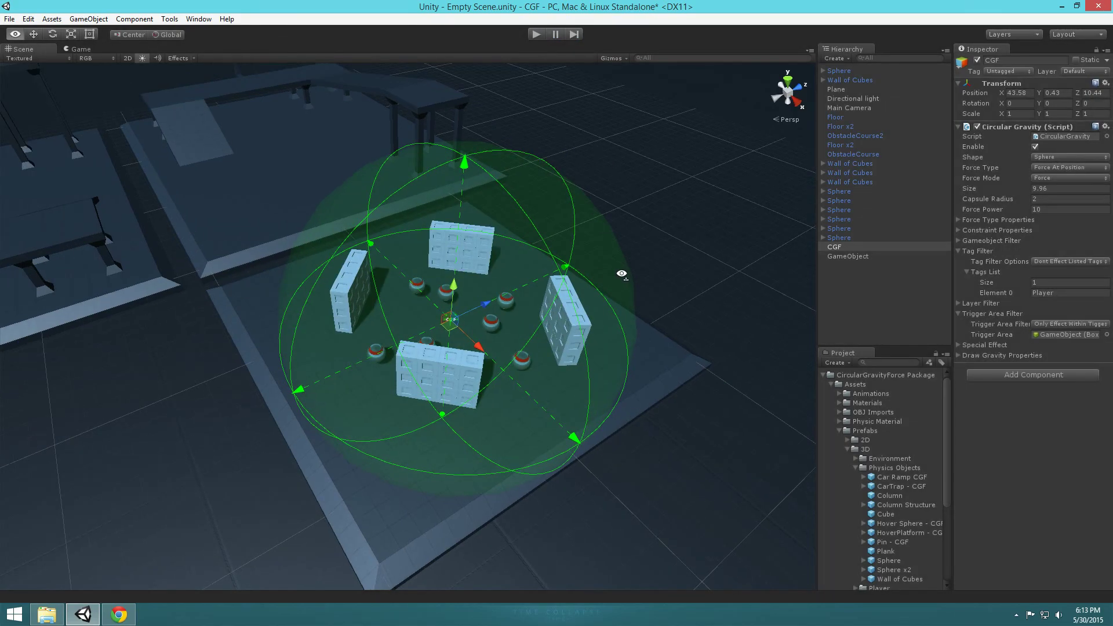
alt+scroll(637, 272, up, 5)
scroll(647, 278, up, 5)
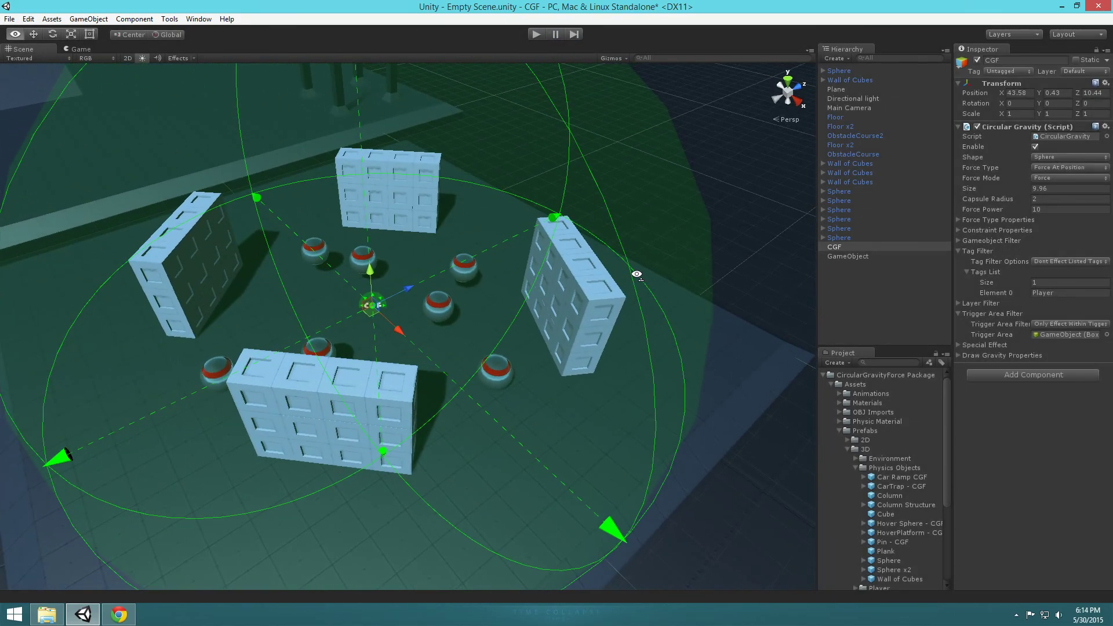
click(958, 241)
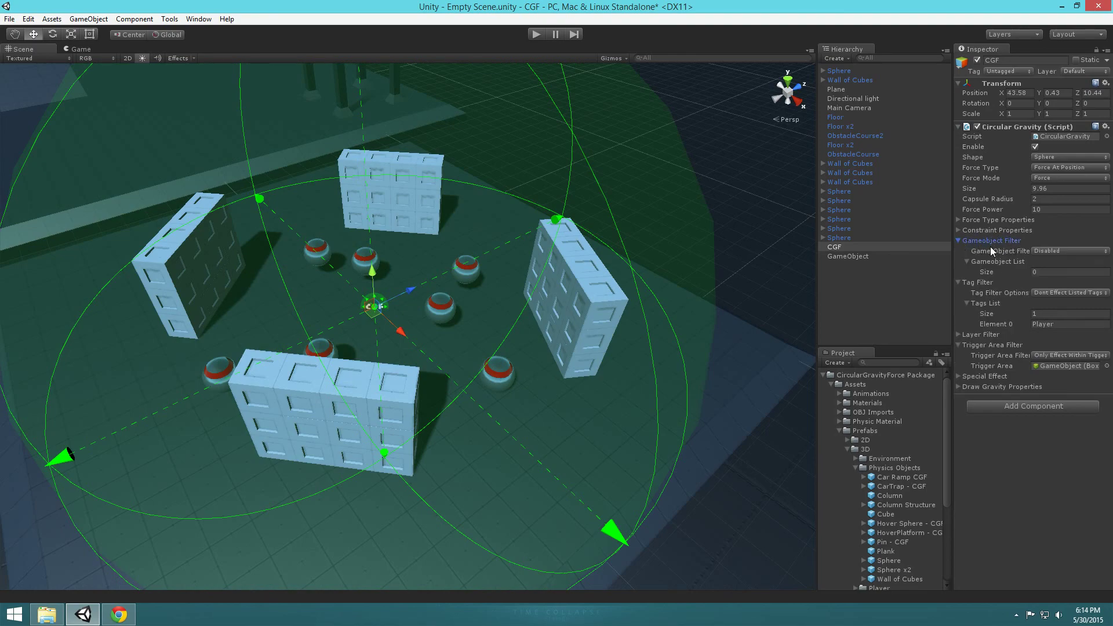